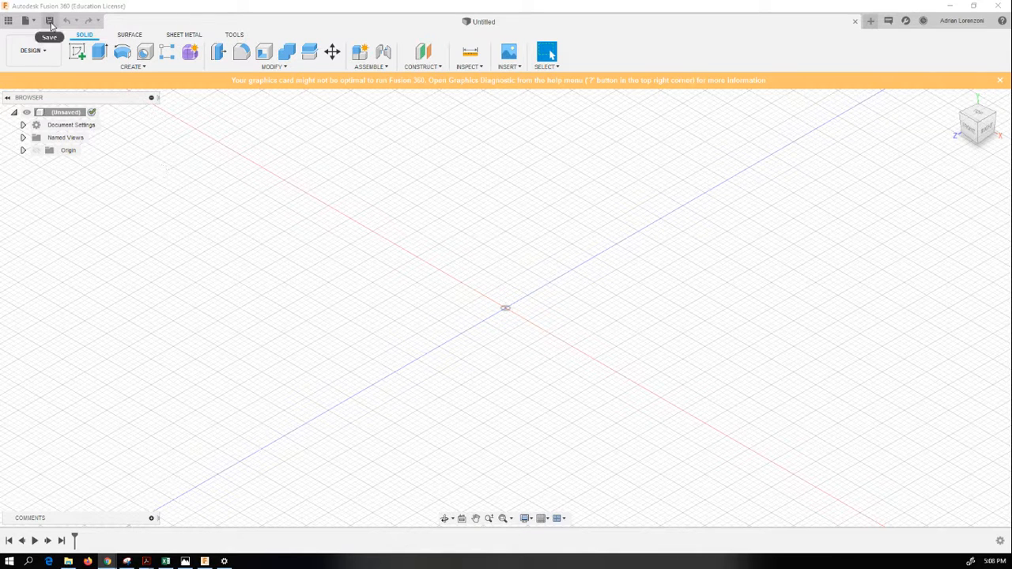
Step: Create a new project named Fusion 360 Simulation and open it
{"action": "left_click", "coordinate": [8, 21]}
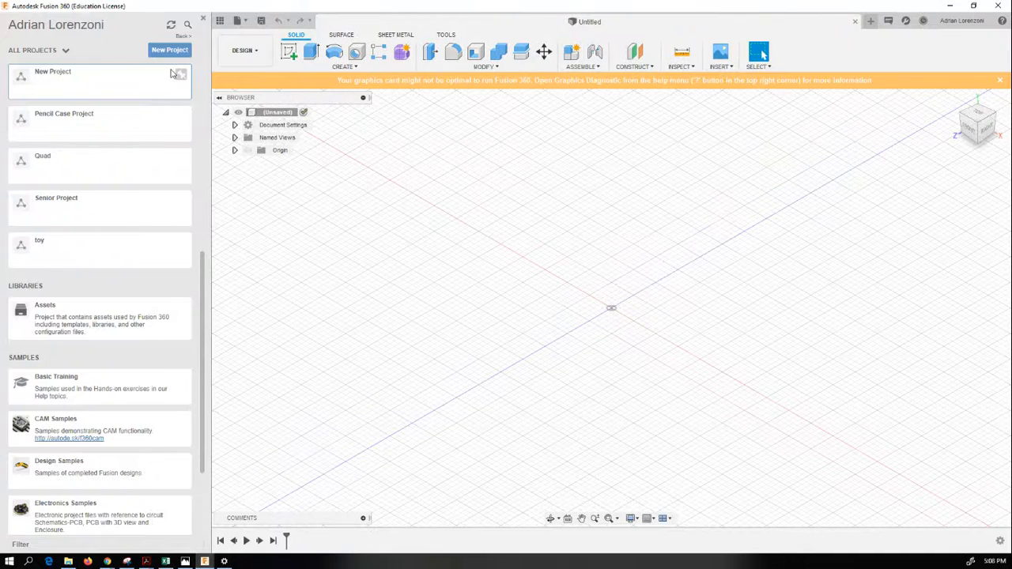
{"action": "left_click", "coordinate": [179, 56]}
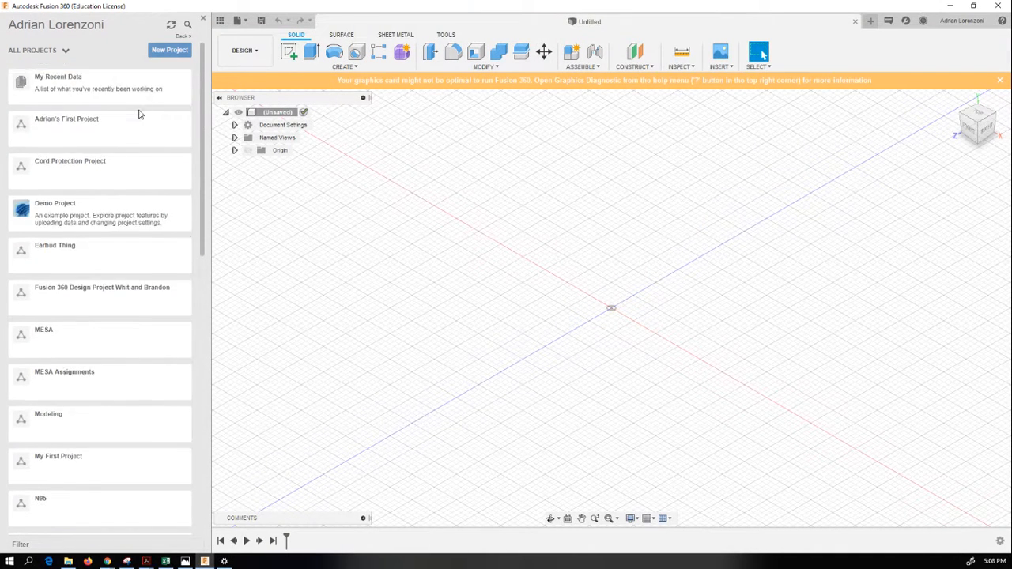
{"action": "type", "text": "Fu"}
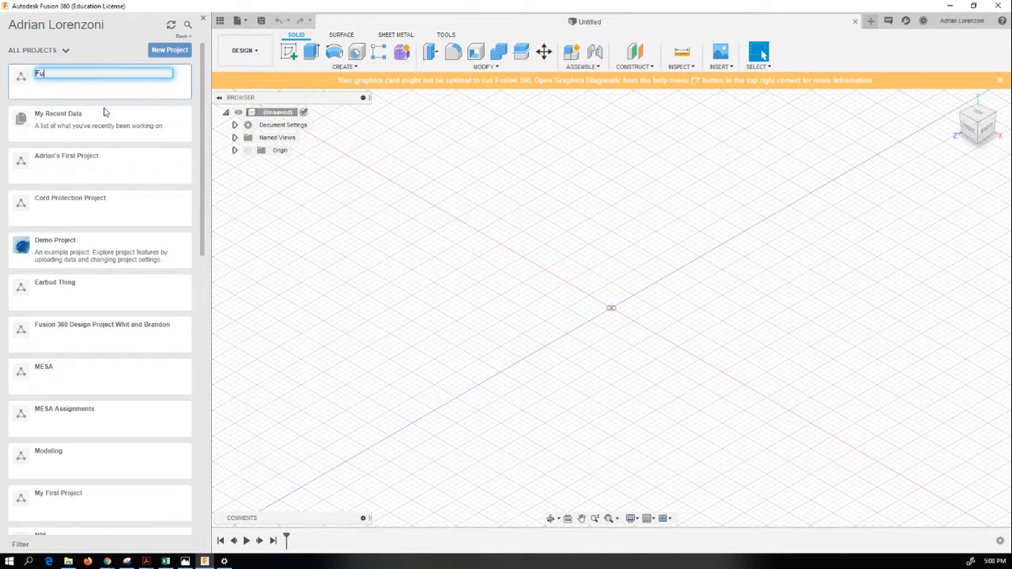
{"action": "type", "text": "sion 360 Si"}
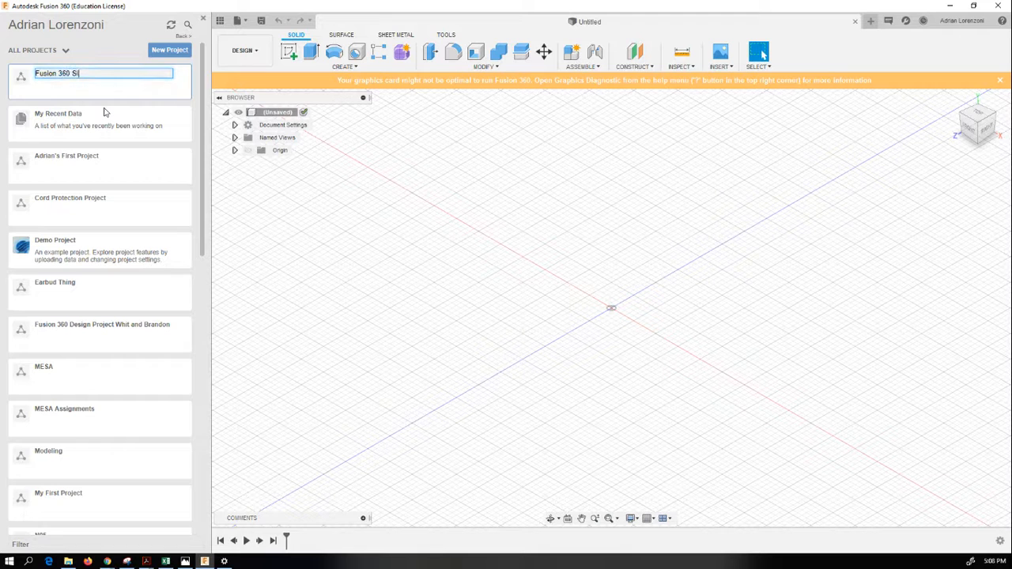
{"action": "type", "text": "mulation"}
{"action": "key", "text": "Return"}
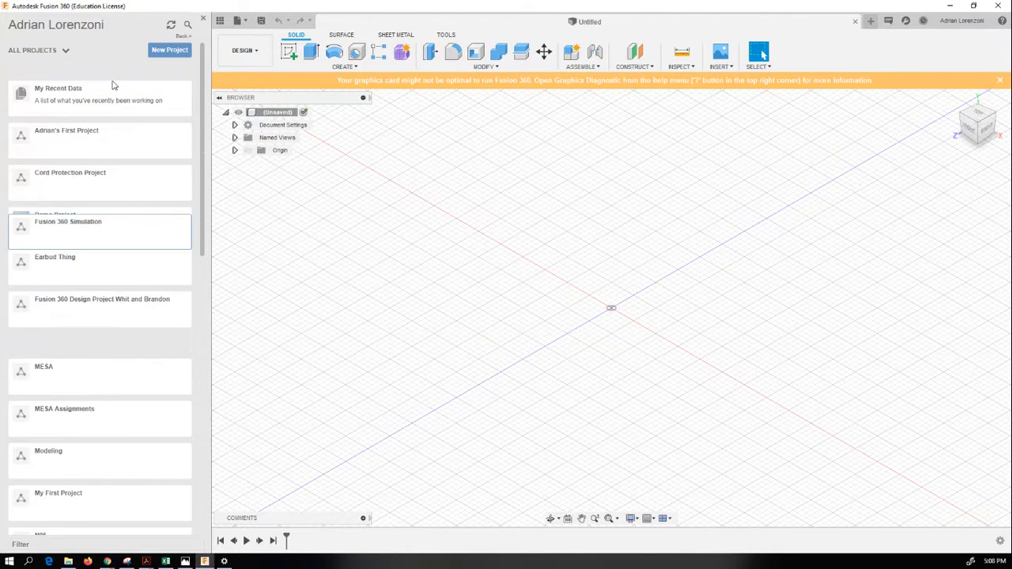
{"action": "left_click", "coordinate": [115, 83]}
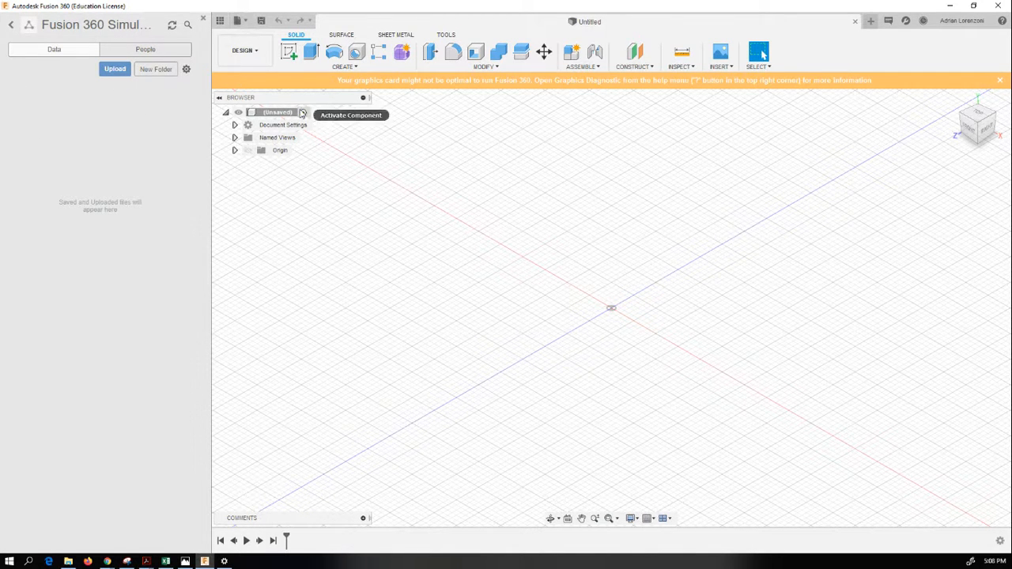
Step: Save the untitled design into the Fusion 360 Simulation project, keeping its default name
{"action": "left_click", "coordinate": [237, 19]}
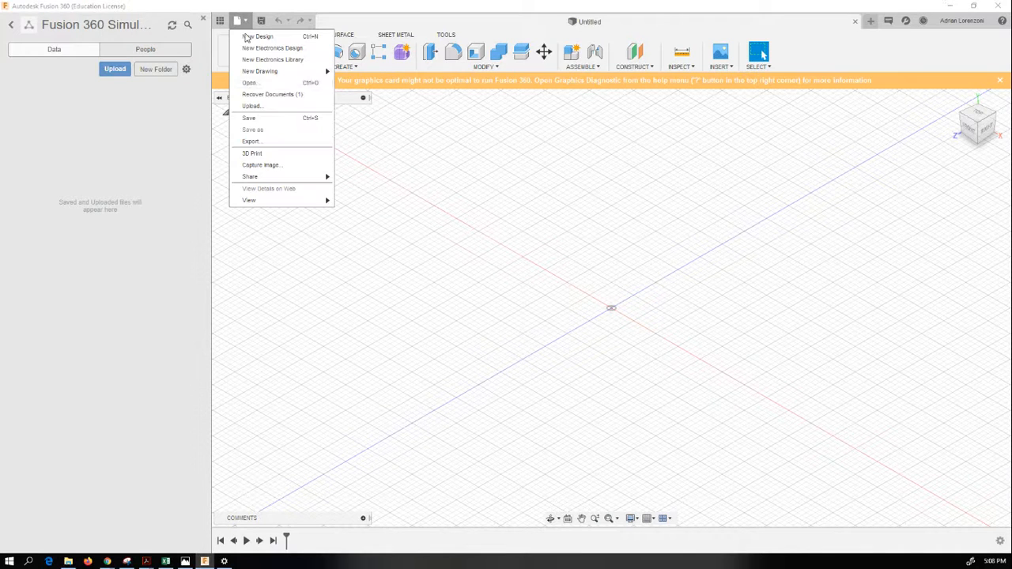
{"action": "left_click", "coordinate": [265, 125]}
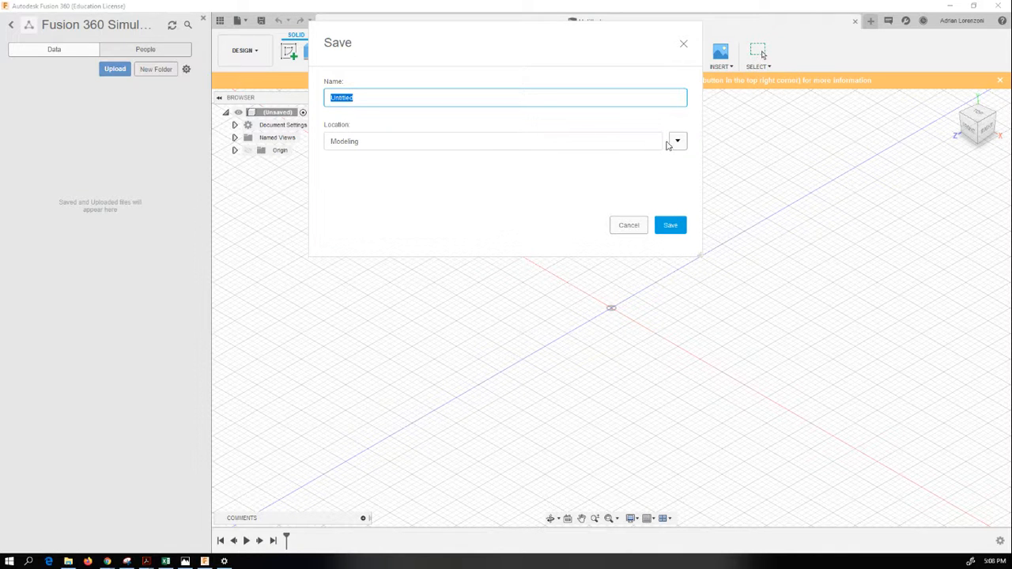
{"action": "left_click", "coordinate": [677, 143]}
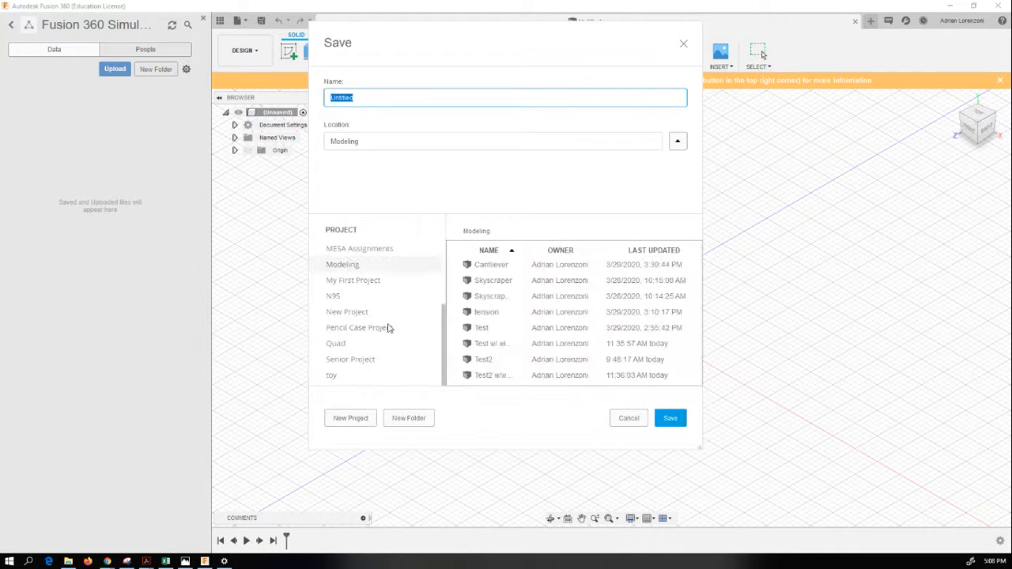
{"action": "left_click_drag", "start_coordinate": [440, 332], "coordinate": [452, 258]}
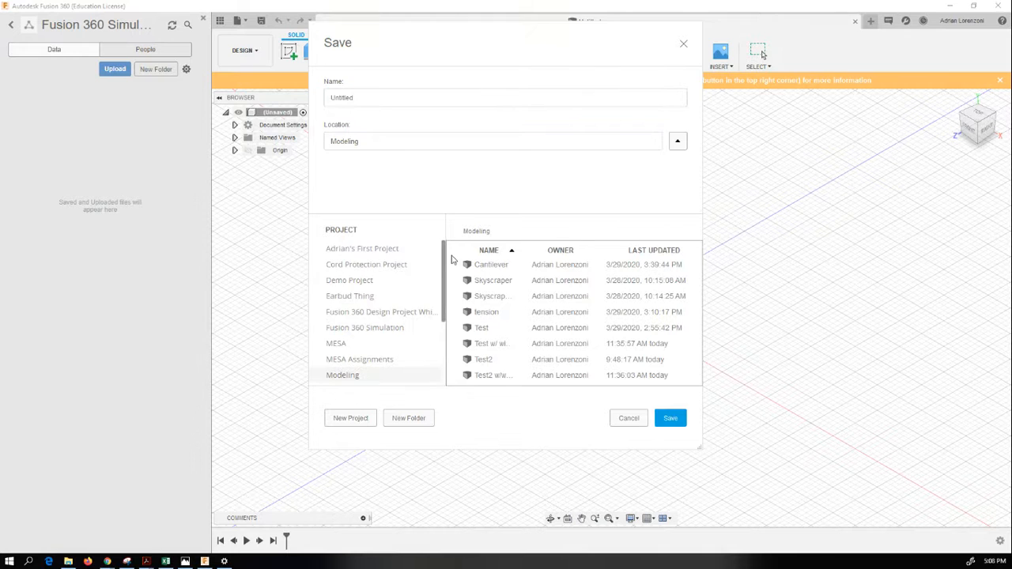
{"action": "left_click", "coordinate": [382, 331]}
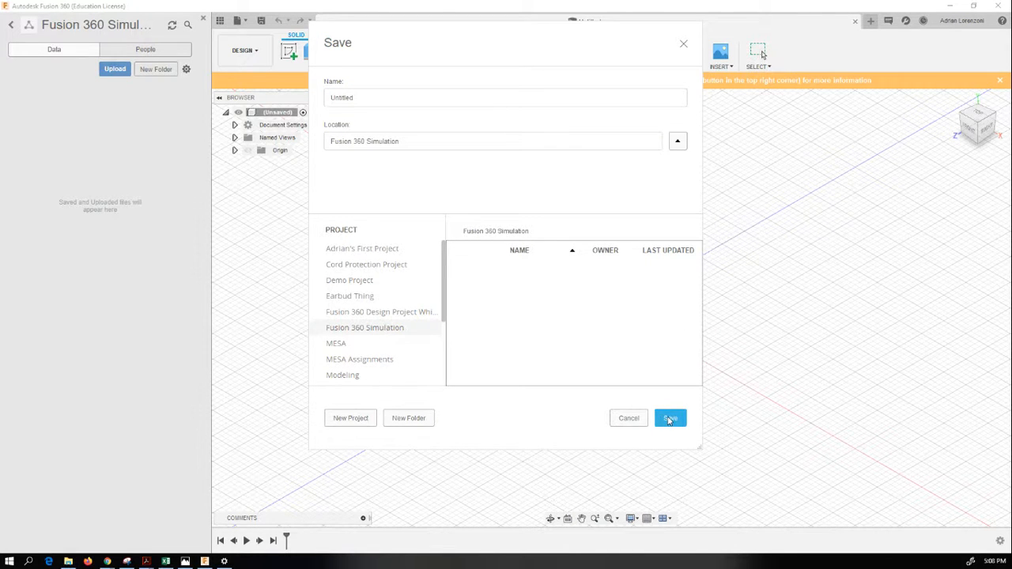
{"action": "left_click", "coordinate": [670, 418]}
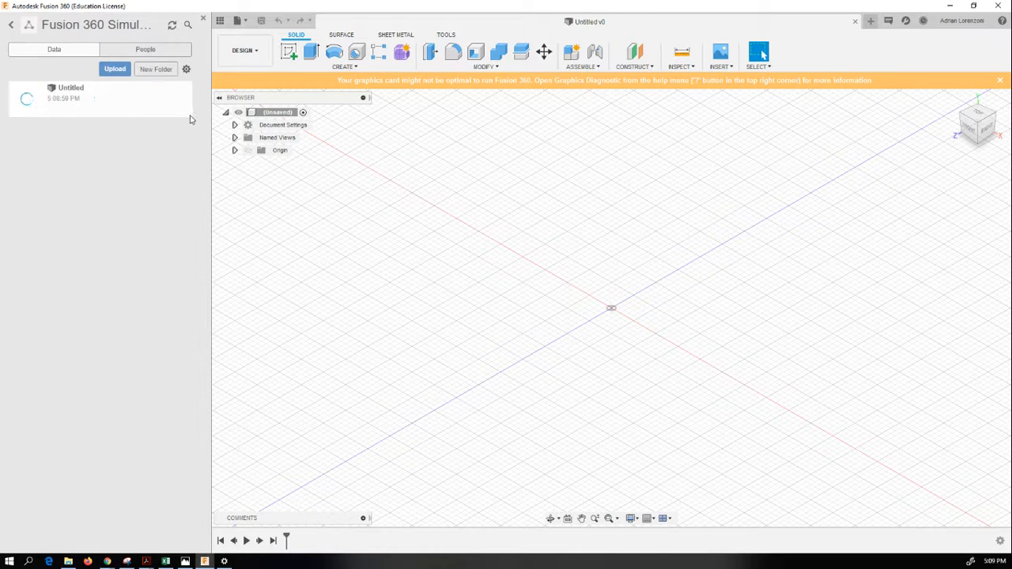
Step: Save a copy of the design as Skyscraper in the same project, accepting the version description User Saved
{"action": "left_click", "coordinate": [244, 24]}
{"action": "left_click", "coordinate": [262, 132]}
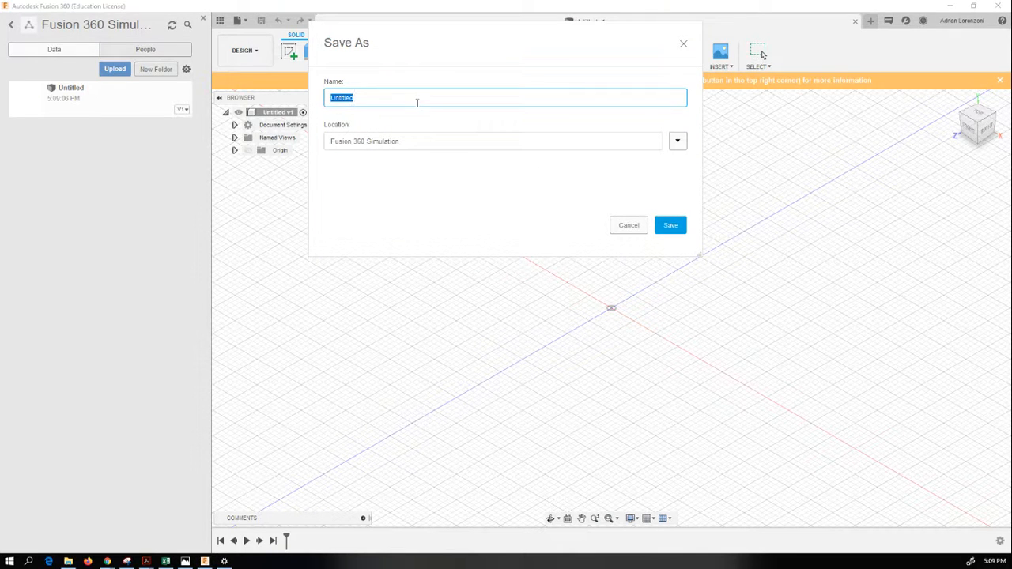
{"action": "type", "text": "Syst"}
{"action": "type", "text": "craper"}
{"action": "left_click", "coordinate": [670, 227]}
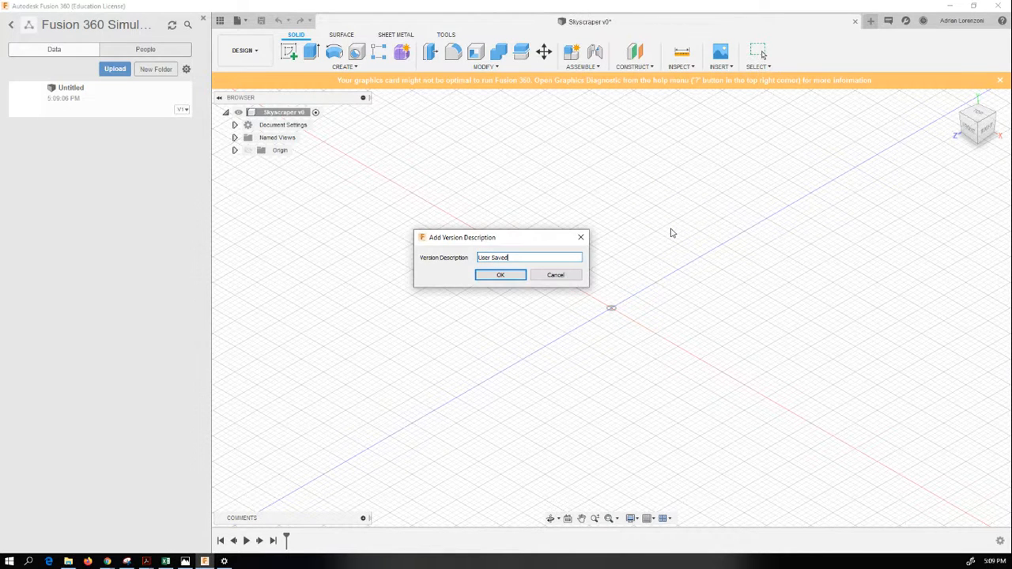
{"action": "left_click", "coordinate": [504, 275]}
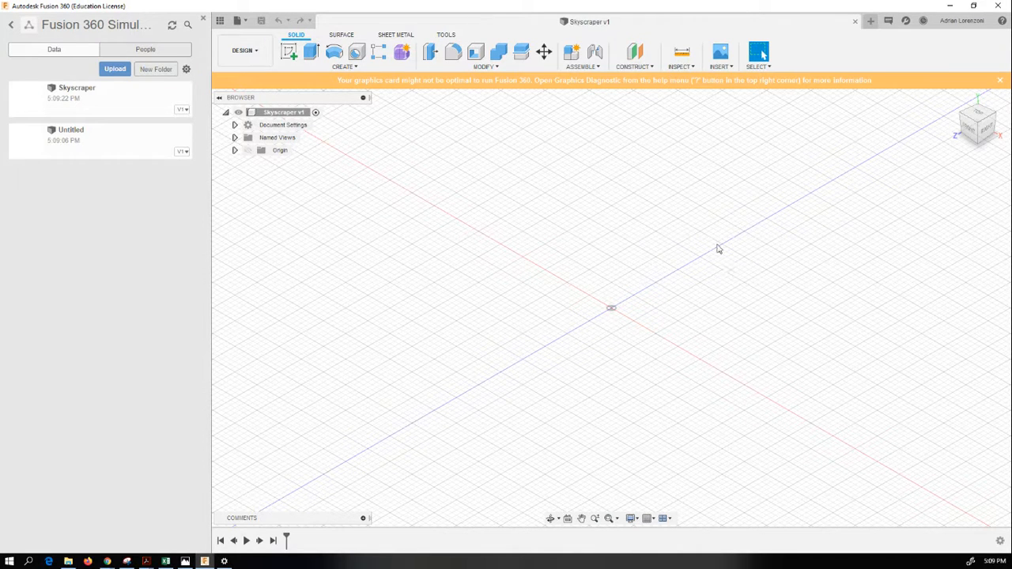
Step: Show the origin geometry, expand its contents and inspect the XY, XZ and YZ planes
{"action": "left_click", "coordinate": [247, 153]}
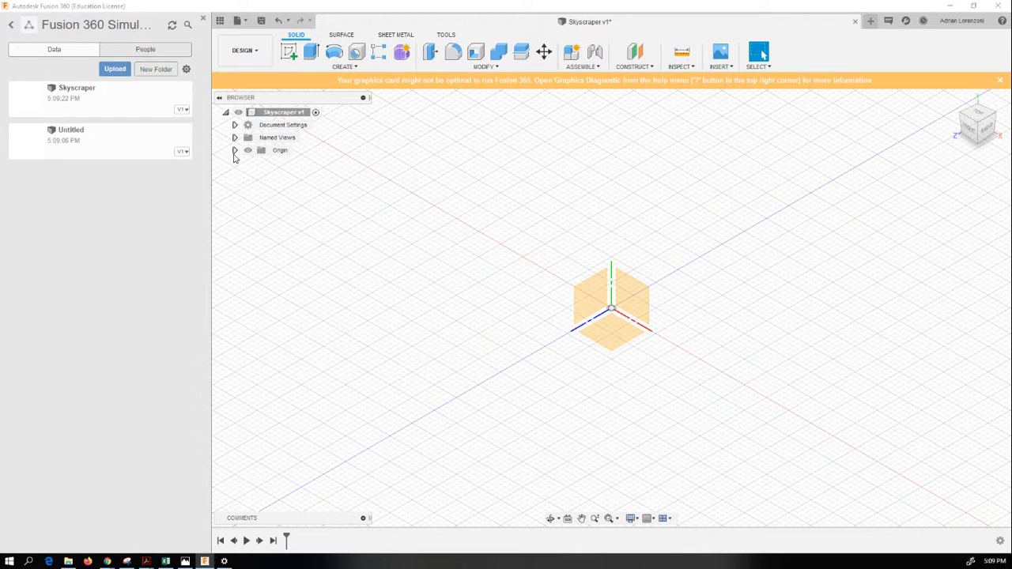
{"action": "left_click", "coordinate": [234, 151]}
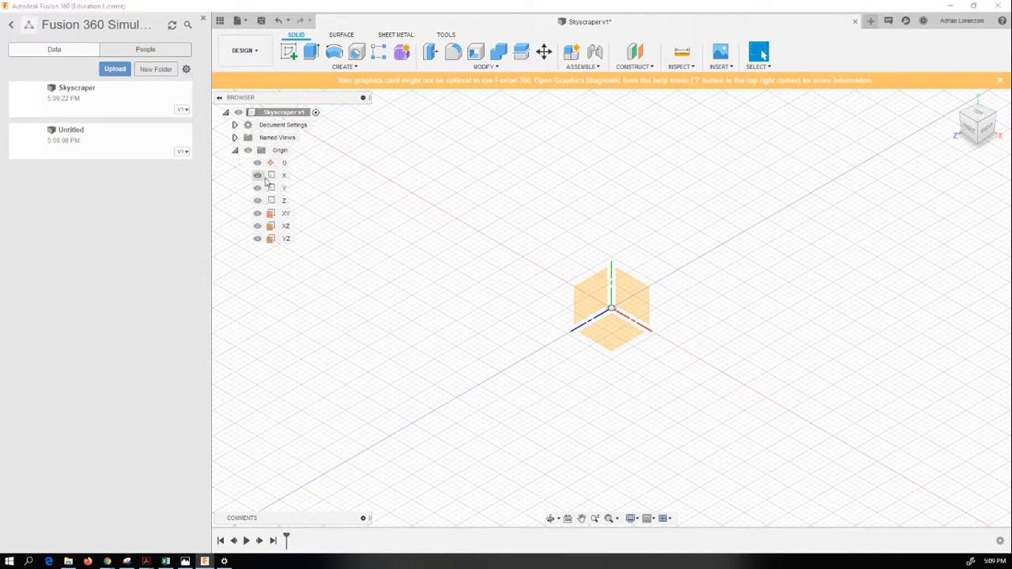
{"action": "left_click", "coordinate": [620, 337]}
{"action": "left_click", "coordinate": [589, 303]}
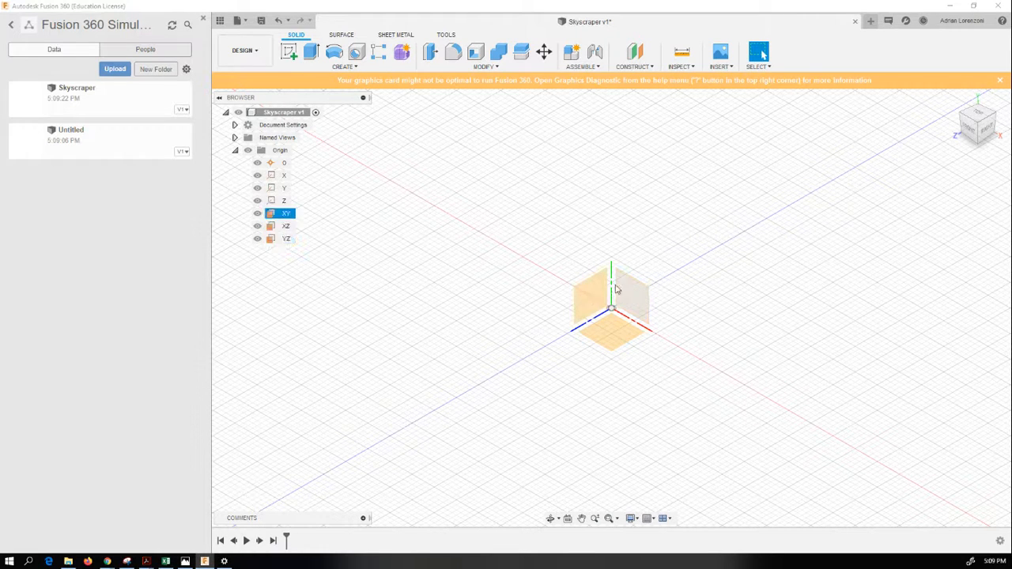
{"action": "left_click", "coordinate": [681, 356]}
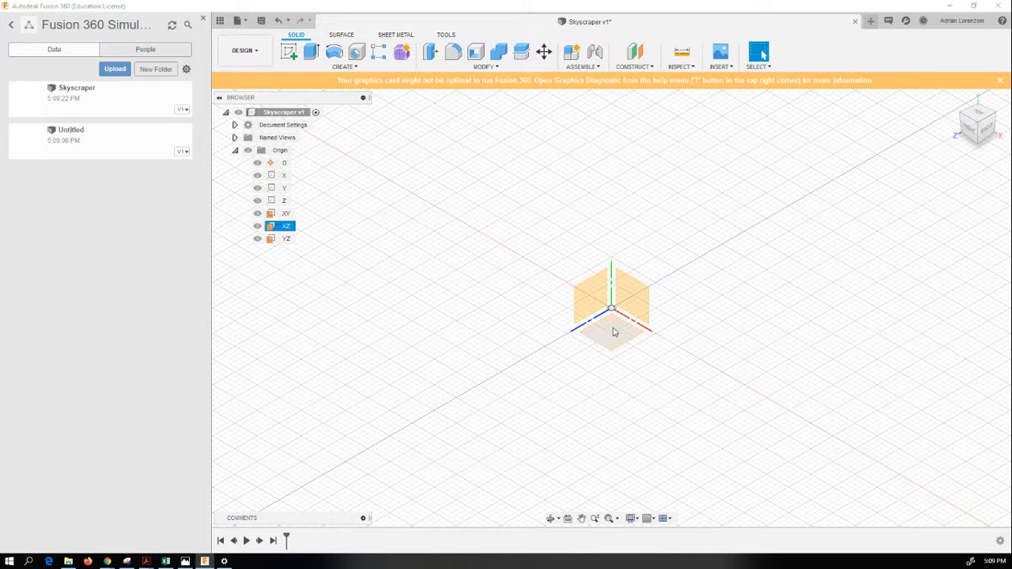
{"action": "left_click", "coordinate": [593, 290]}
{"action": "left_click", "coordinate": [633, 297]}
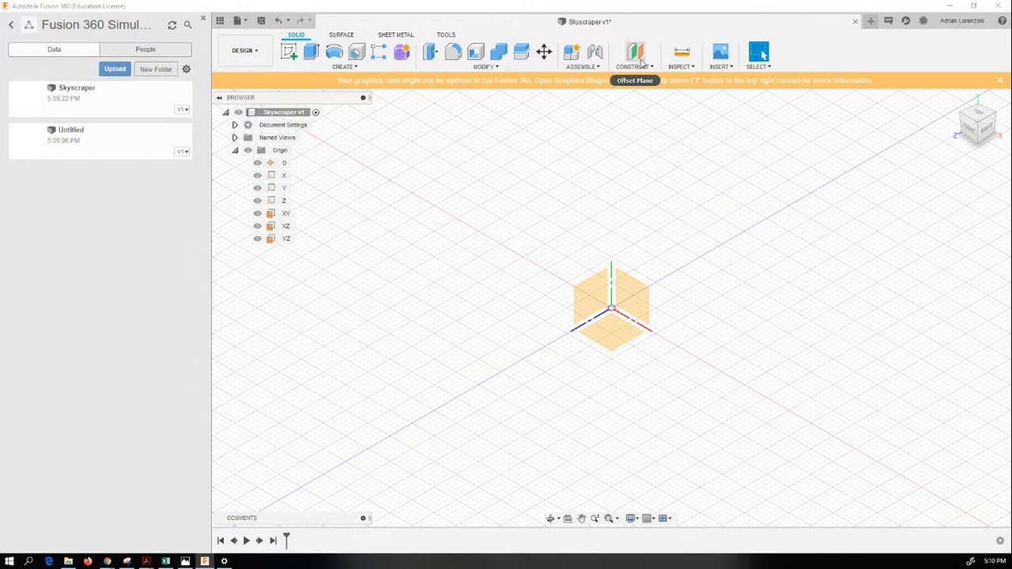
Step: Create a new empty, activated component named Base under the Skyscraper design
{"action": "left_click", "coordinate": [570, 54]}
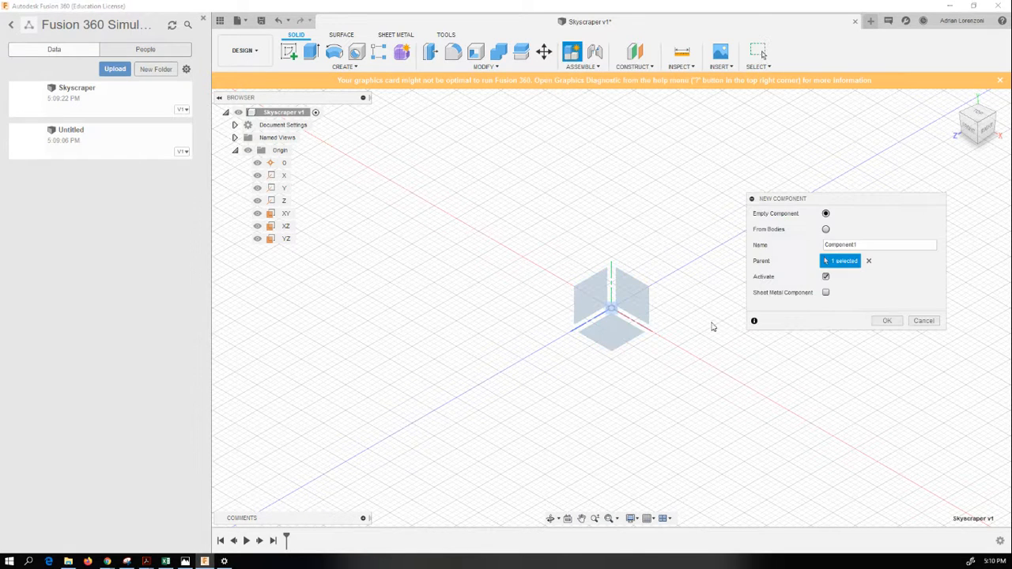
{"action": "double_click", "coordinate": [864, 244]}
{"action": "type", "text": "Base"}
{"action": "left_click", "coordinate": [889, 322]}
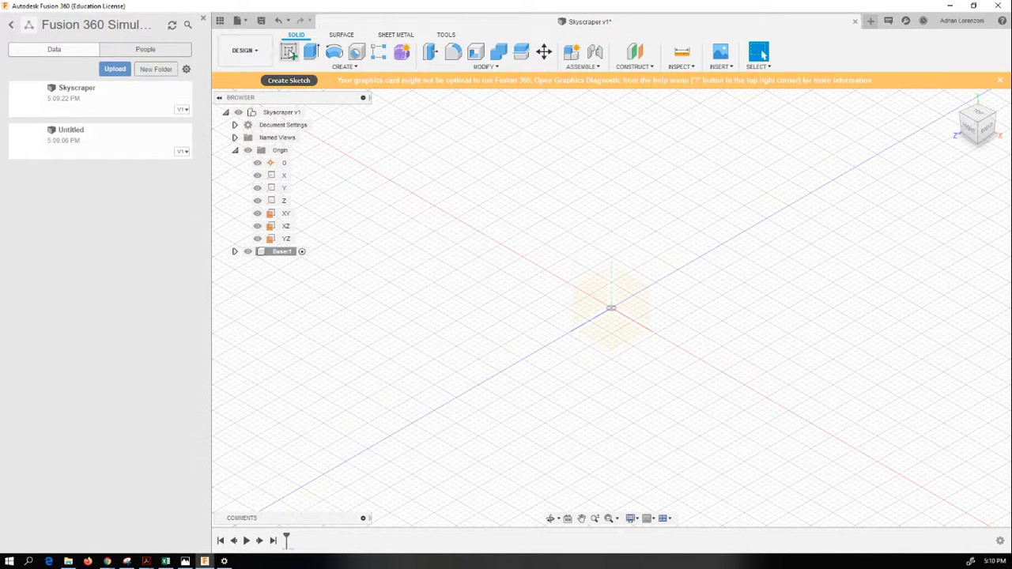
Step: Start a sketch on the horizontal XZ plane and draw a 3 in by 3 in rectangle around the origin
{"action": "left_click", "coordinate": [289, 53]}
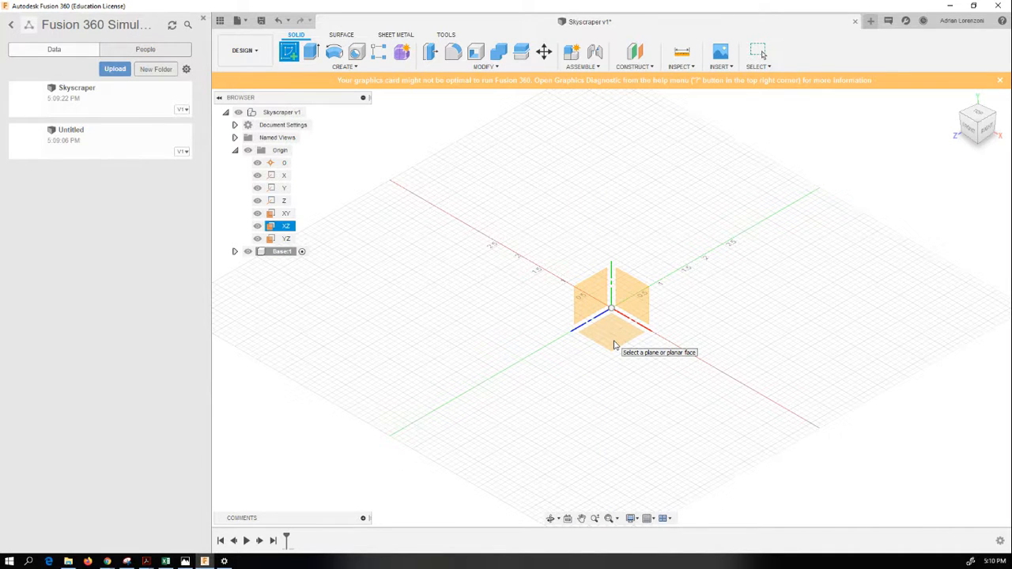
{"action": "left_click", "coordinate": [614, 344]}
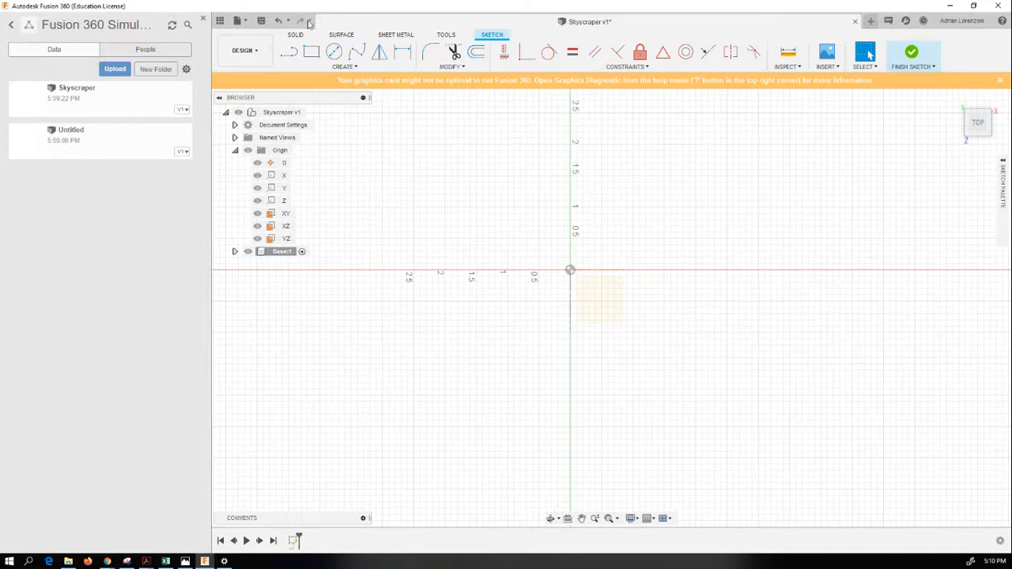
{"action": "left_click", "coordinate": [315, 60]}
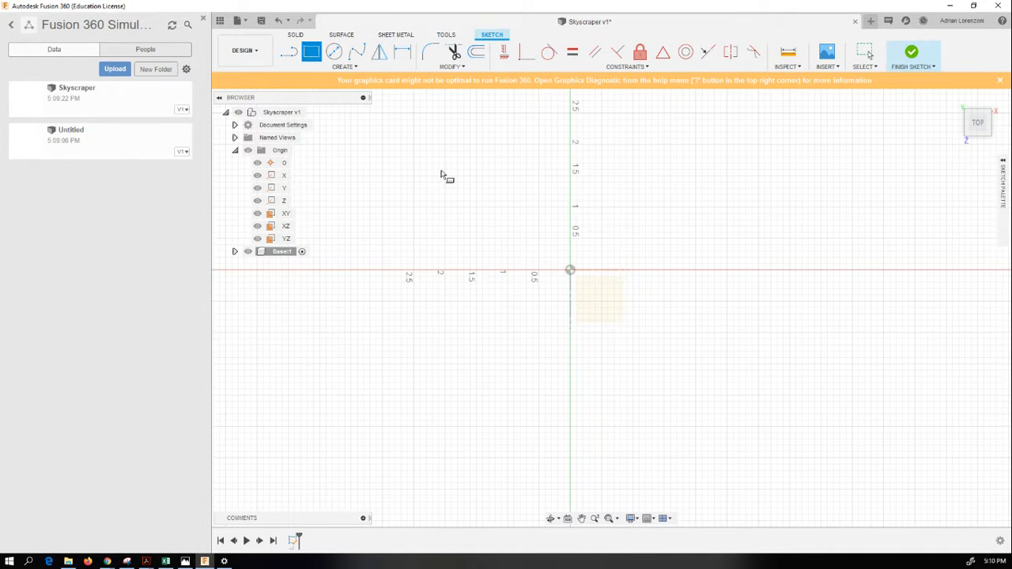
{"action": "left_click", "coordinate": [491, 217]}
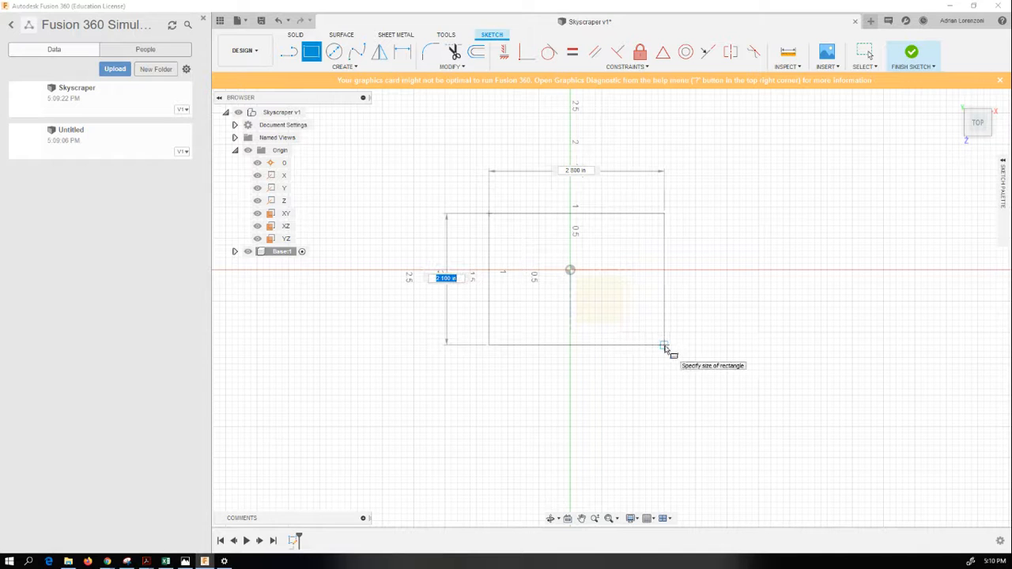
{"action": "type", "text": "3"}
{"action": "key", "text": "Tab"}
{"action": "type", "text": "3"}
{"action": "key", "text": "Tab"}
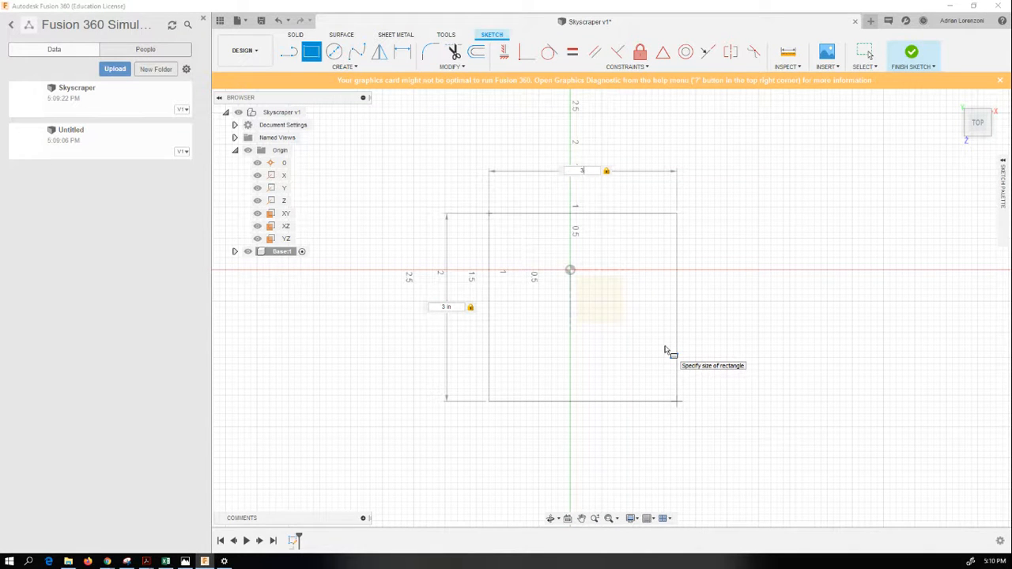
{"action": "key", "text": "Return"}
{"action": "key", "text": "Escape"}
Step: Delete the height and width dimensions of the sketched square
{"action": "left_click", "coordinate": [447, 307]}
{"action": "key", "text": "Delete"}
{"action": "left_click", "coordinate": [566, 173]}
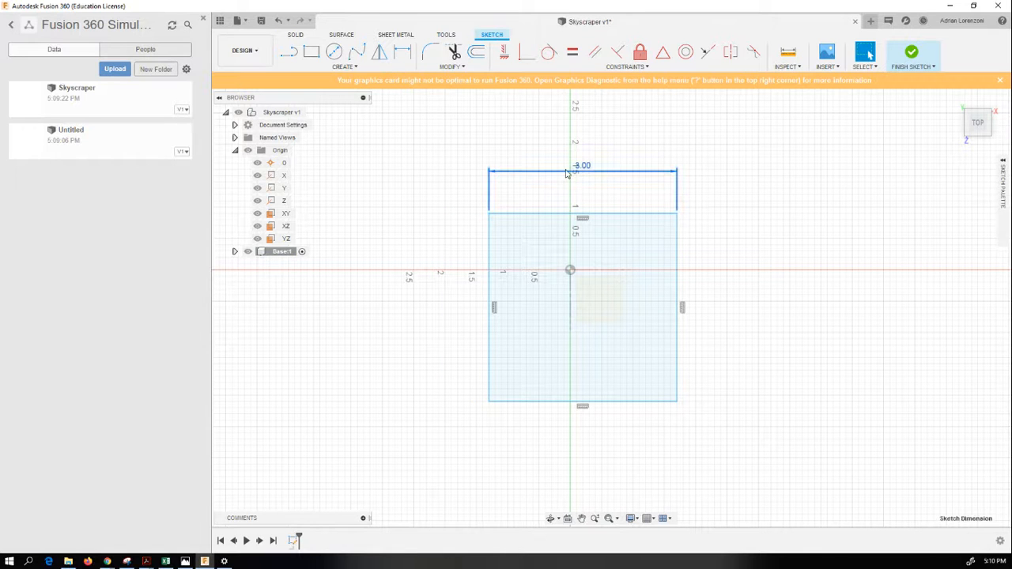
{"action": "key", "text": "Delete"}
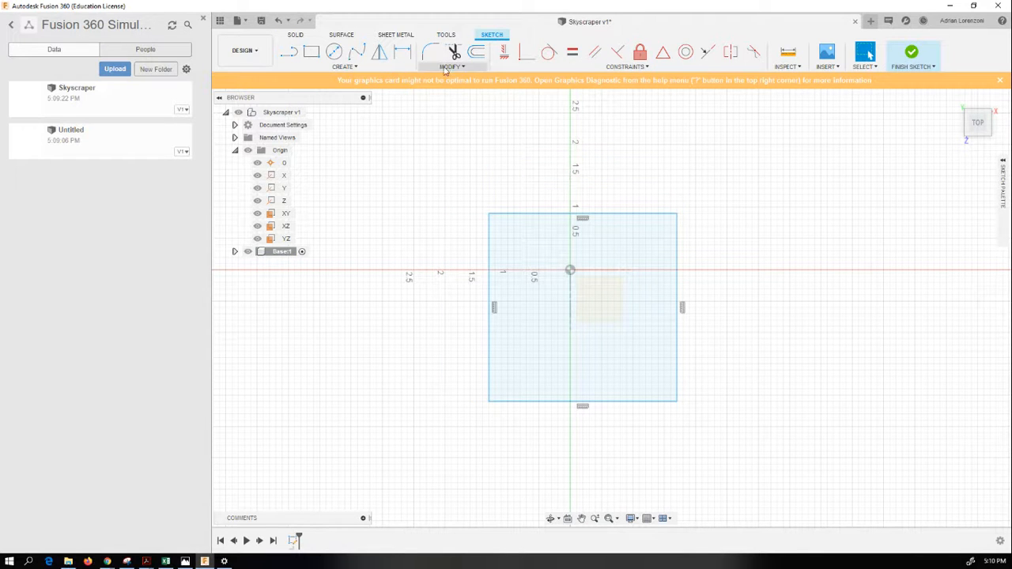
Step: Dimension the square's upper edge and left edge at 3 in each with the Sketch Dimension tool
{"action": "left_click", "coordinate": [404, 53]}
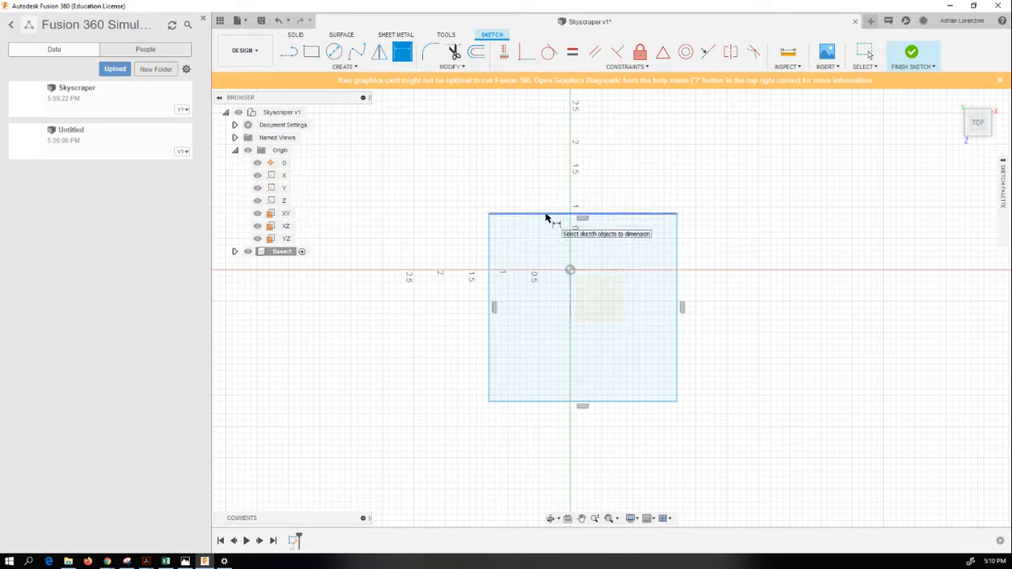
{"action": "left_click", "coordinate": [545, 219]}
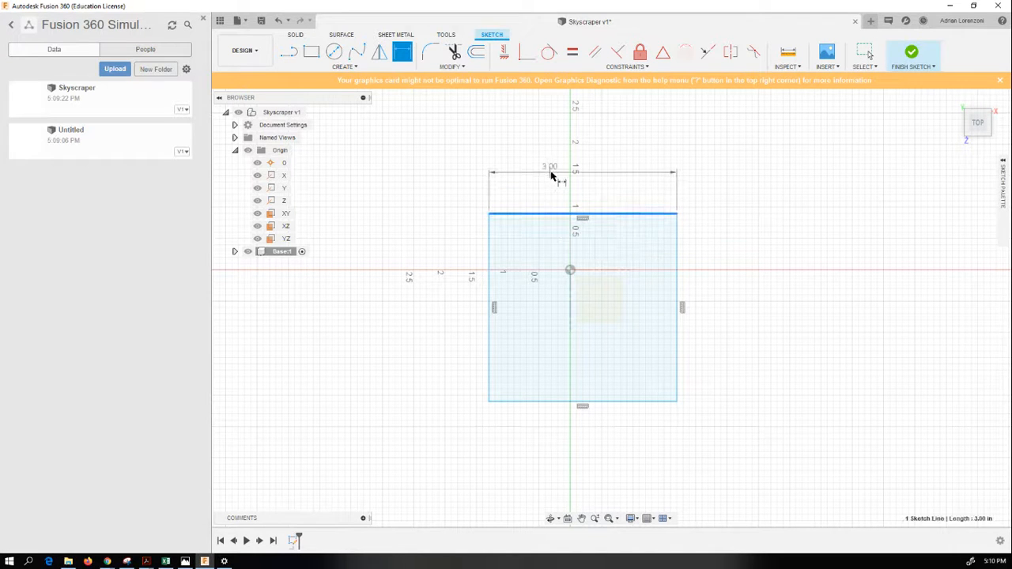
{"action": "left_click", "coordinate": [553, 174]}
{"action": "type", "text": "3"}
{"action": "key", "text": "Return"}
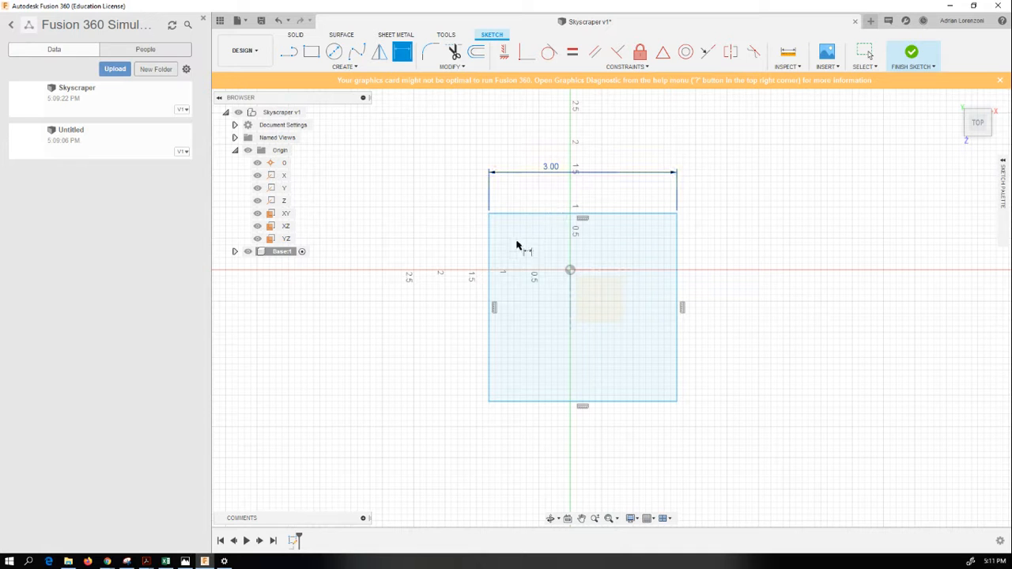
{"action": "left_click", "coordinate": [487, 294]}
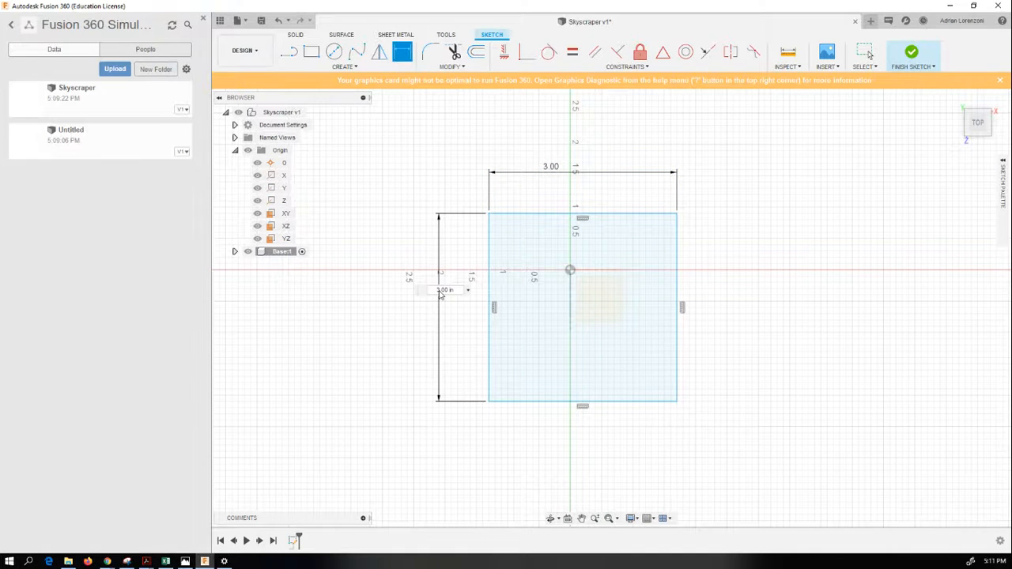
{"action": "left_click", "coordinate": [445, 291]}
{"action": "key", "text": "Return"}
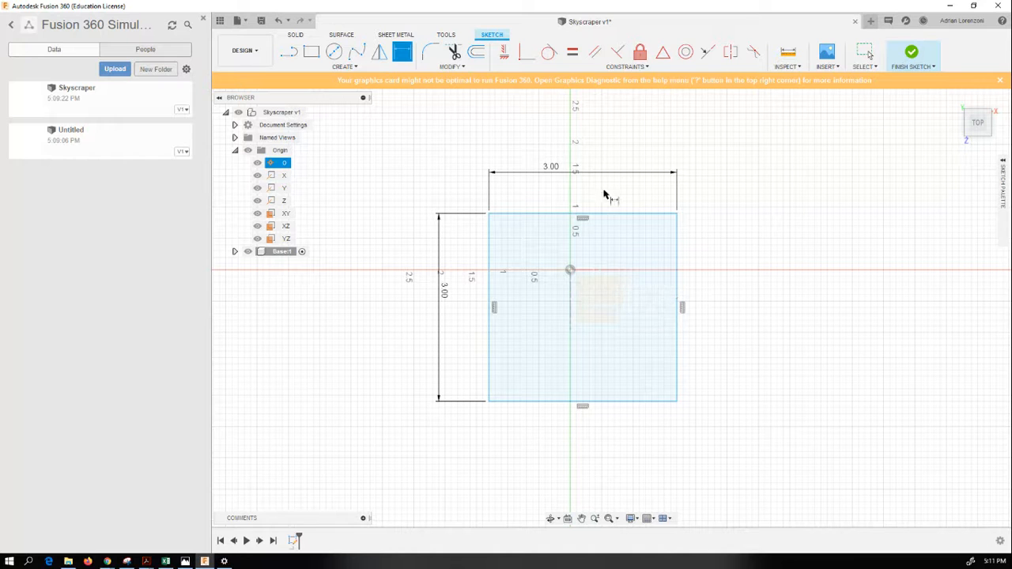
{"action": "key", "text": "Escape"}
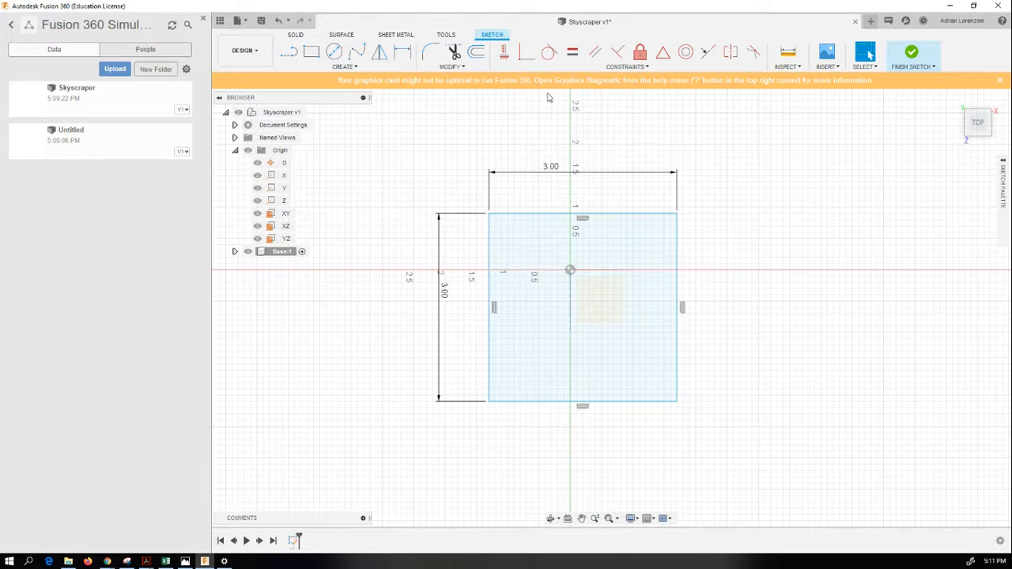
Step: Center the square on the origin by applying Horizontal/Vertical constraints between the origin and the midpoints of its upper and left edges
{"action": "left_click", "coordinate": [506, 55]}
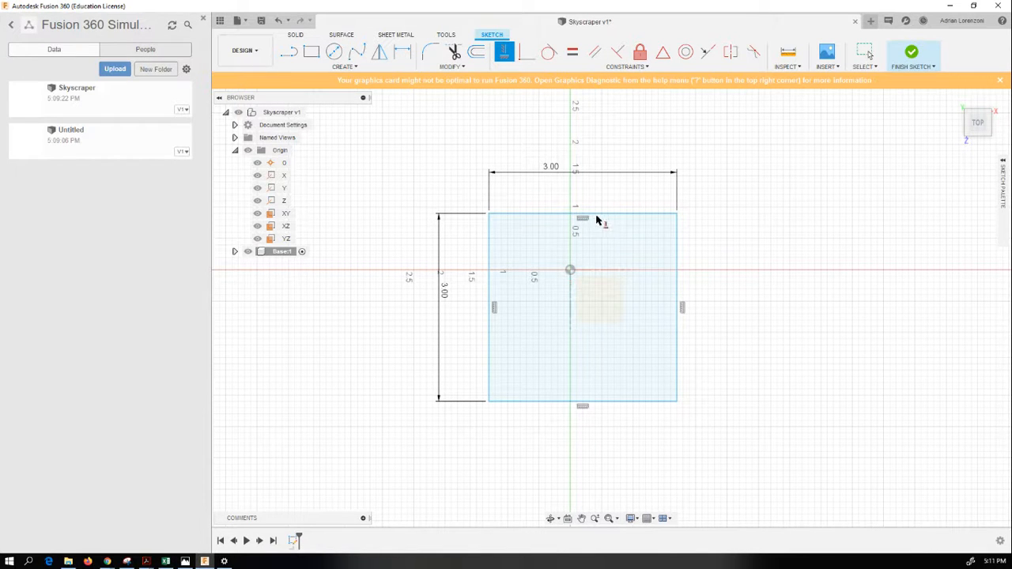
{"action": "left_click", "coordinate": [571, 271]}
{"action": "left_click", "coordinate": [580, 214]}
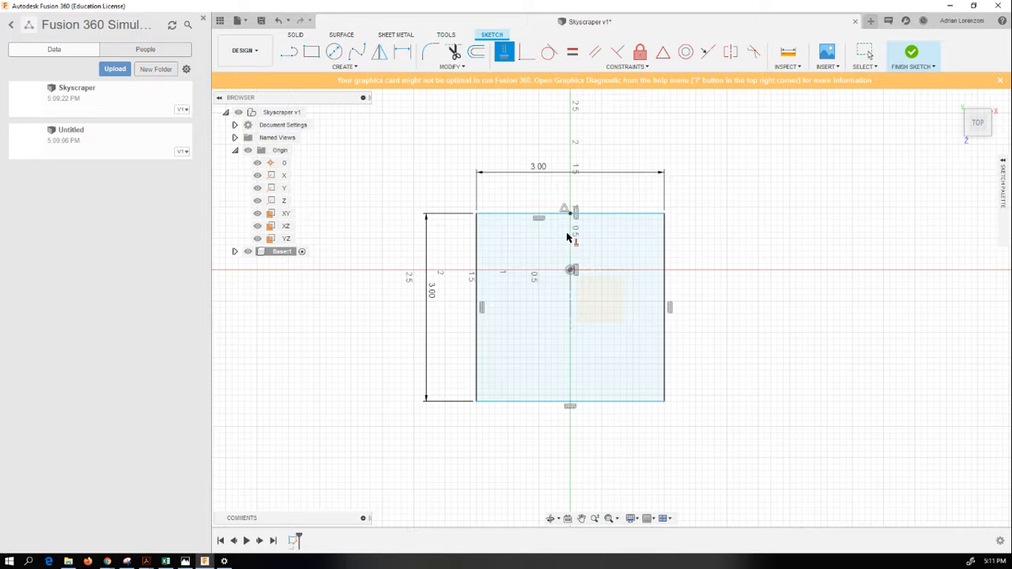
{"action": "left_click", "coordinate": [571, 271]}
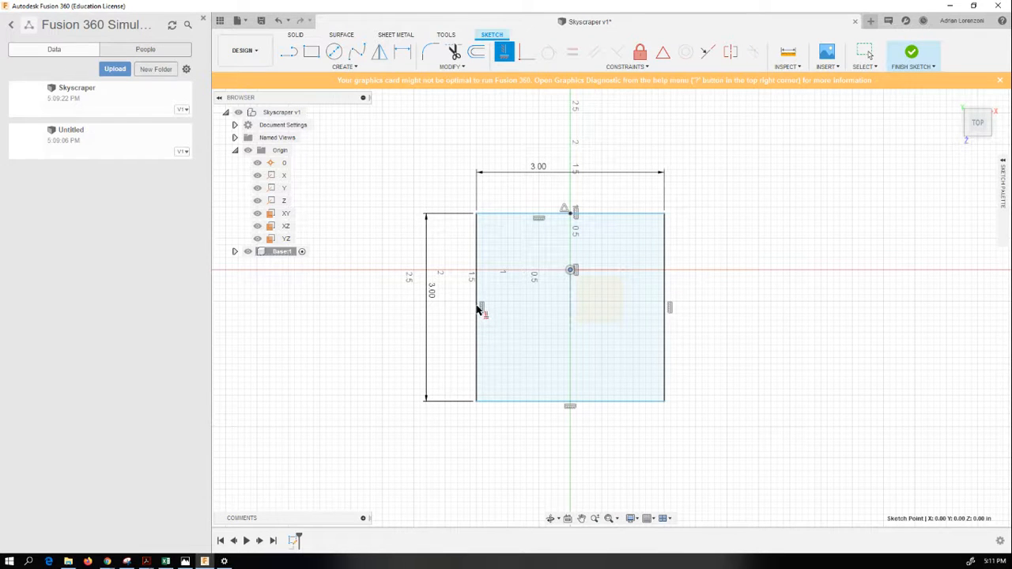
{"action": "left_click", "coordinate": [477, 313]}
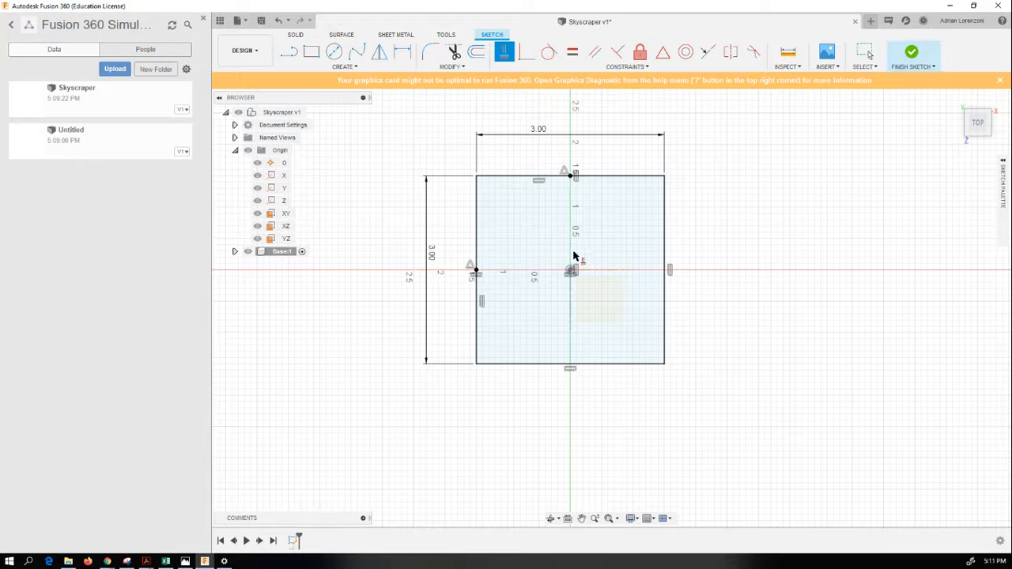
{"action": "key", "text": "Escape"}
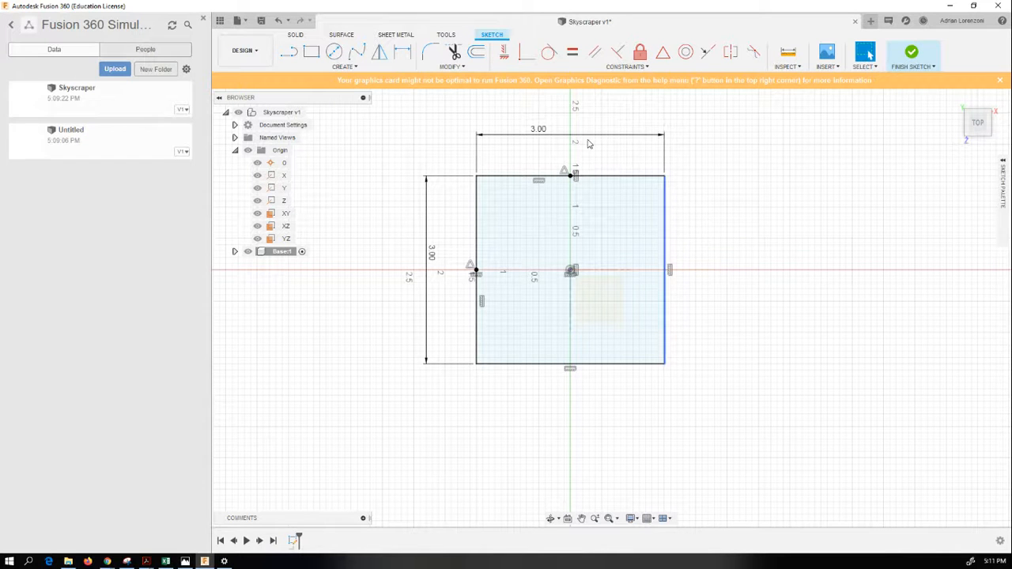
Step: Set both the width and the height dimensions of the centered square to 4 in
{"action": "double_click", "coordinate": [538, 131]}
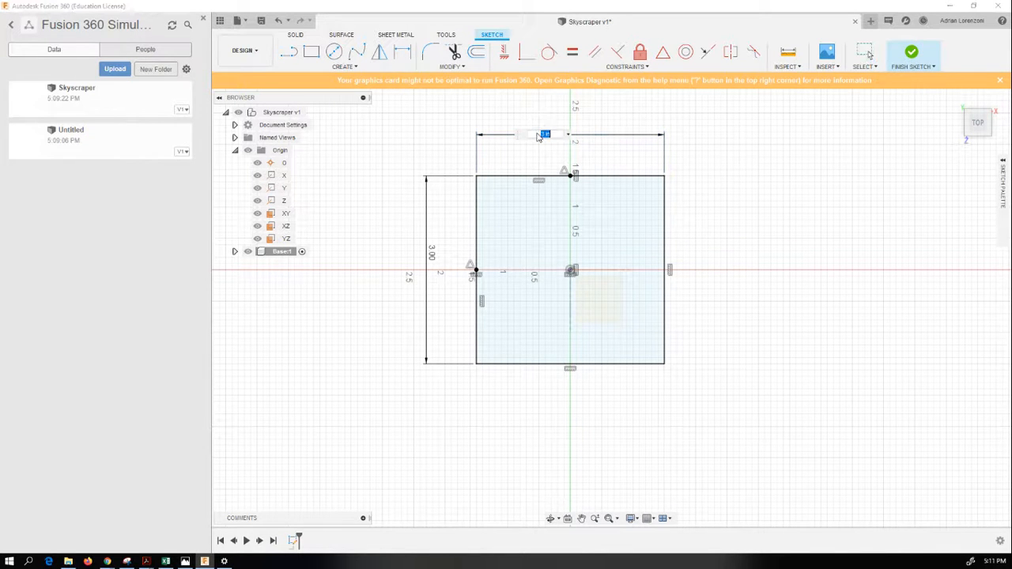
{"action": "type", "text": "4"}
{"action": "key", "text": "Return"}
{"action": "left_click", "coordinate": [487, 264]}
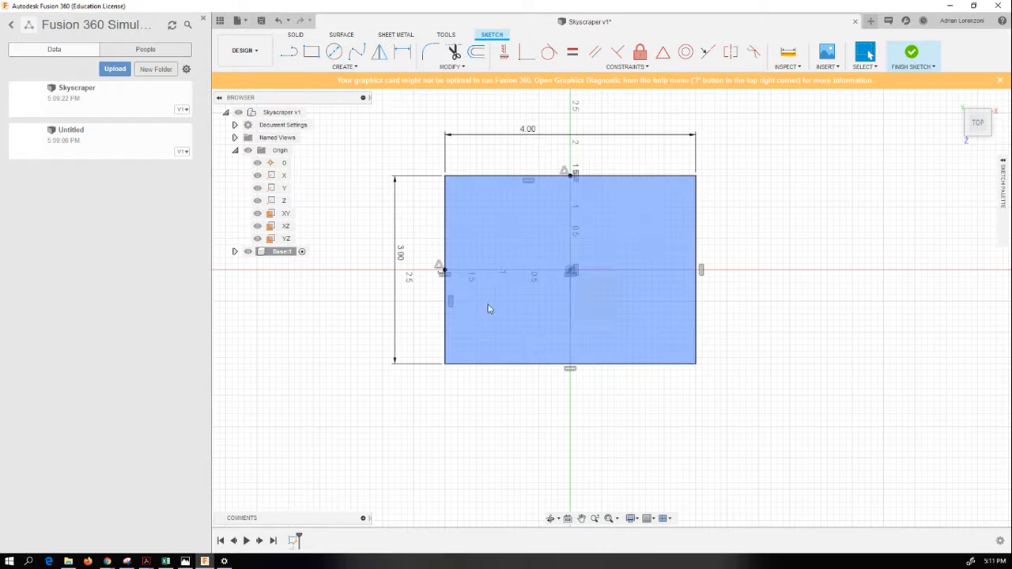
{"action": "double_click", "coordinate": [400, 253]}
{"action": "type", "text": "4"}
{"action": "key", "text": "Return"}
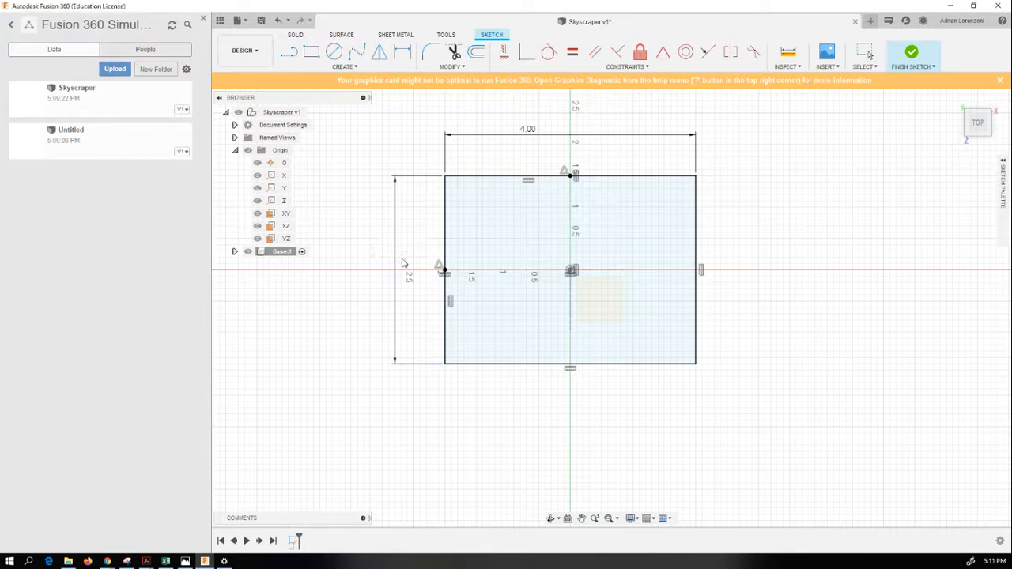
Step: Restore the height and width dimensions of the square to 3 in each
{"action": "double_click", "coordinate": [400, 251]}
{"action": "type", "text": "3"}
{"action": "key", "text": "Return"}
{"action": "double_click", "coordinate": [529, 130]}
{"action": "type", "text": "3"}
{"action": "key", "text": "Return"}
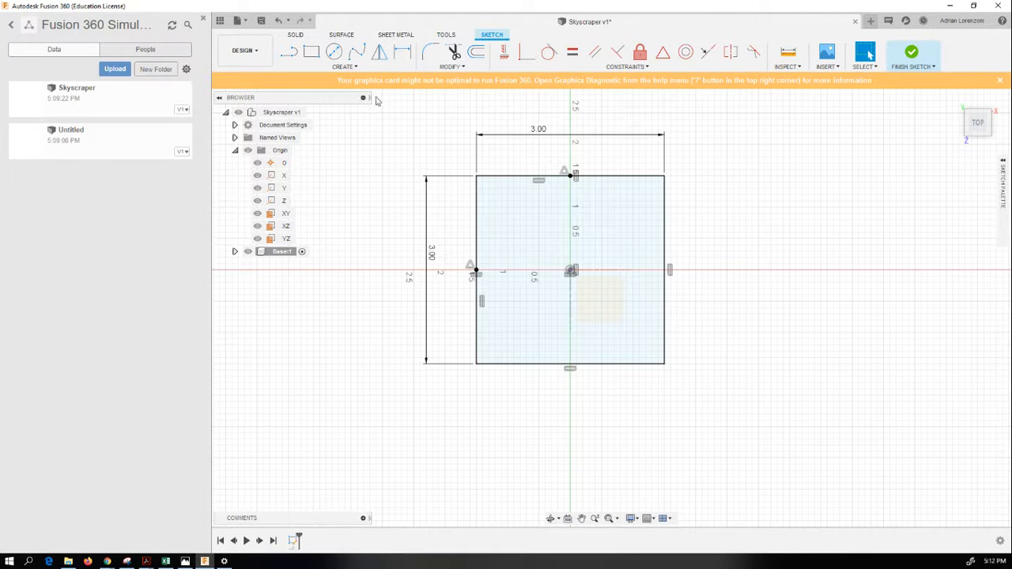
Step: Draw a 1.5 in by 1.5 in rectangle around the origin inside the larger square
{"action": "left_click", "coordinate": [314, 57]}
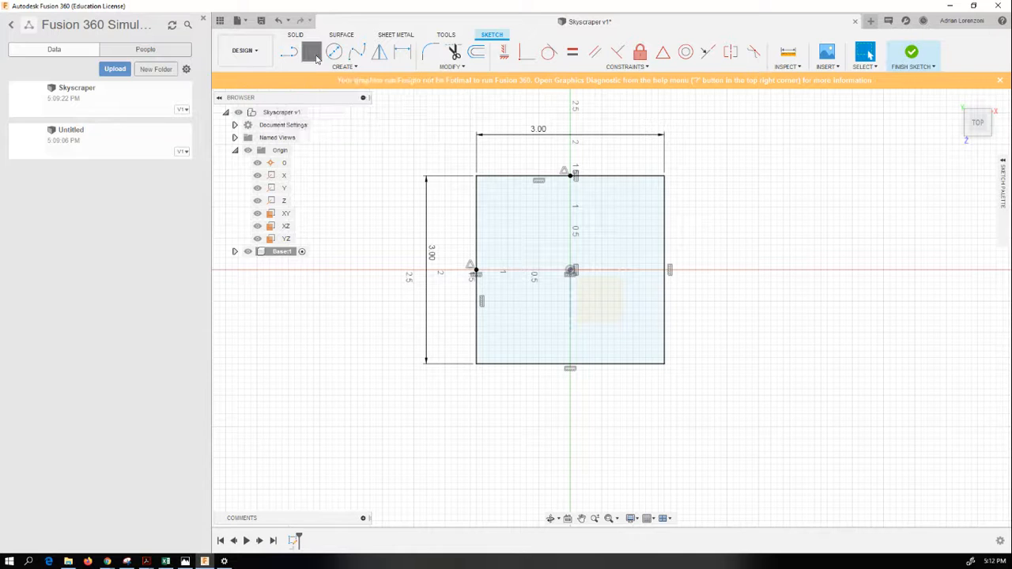
{"action": "left_click", "coordinate": [527, 239]}
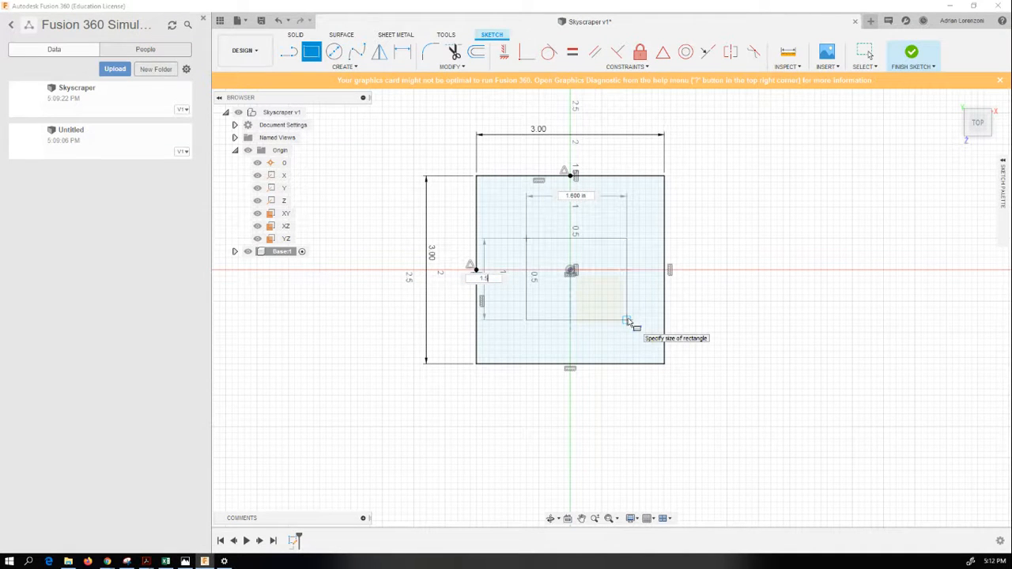
{"action": "type", "text": "1.5"}
{"action": "key", "text": "Tab"}
{"action": "type", "text": "1.5"}
{"action": "key", "text": "Tab"}
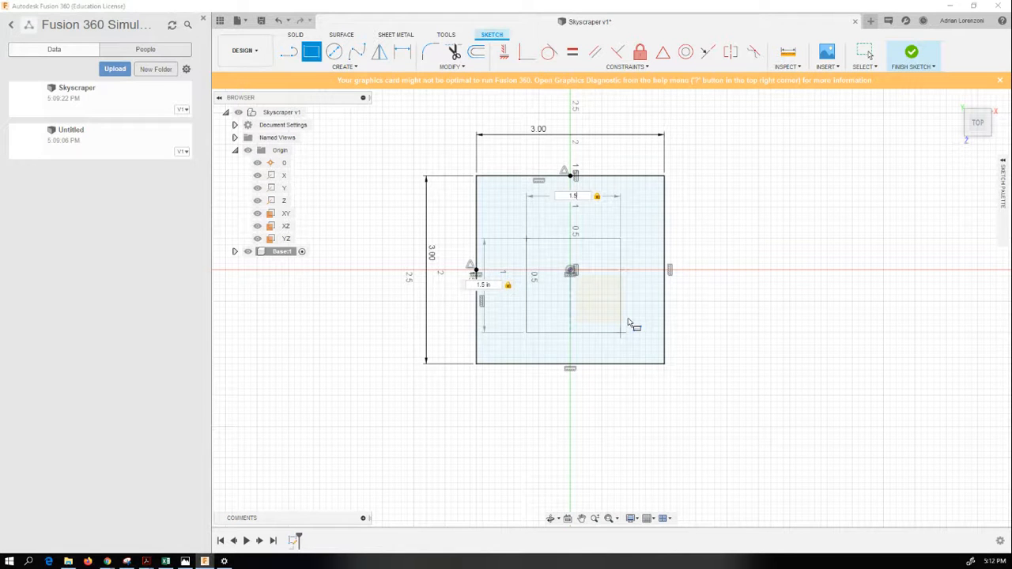
{"action": "key", "text": "Return"}
{"action": "key", "text": "Escape"}
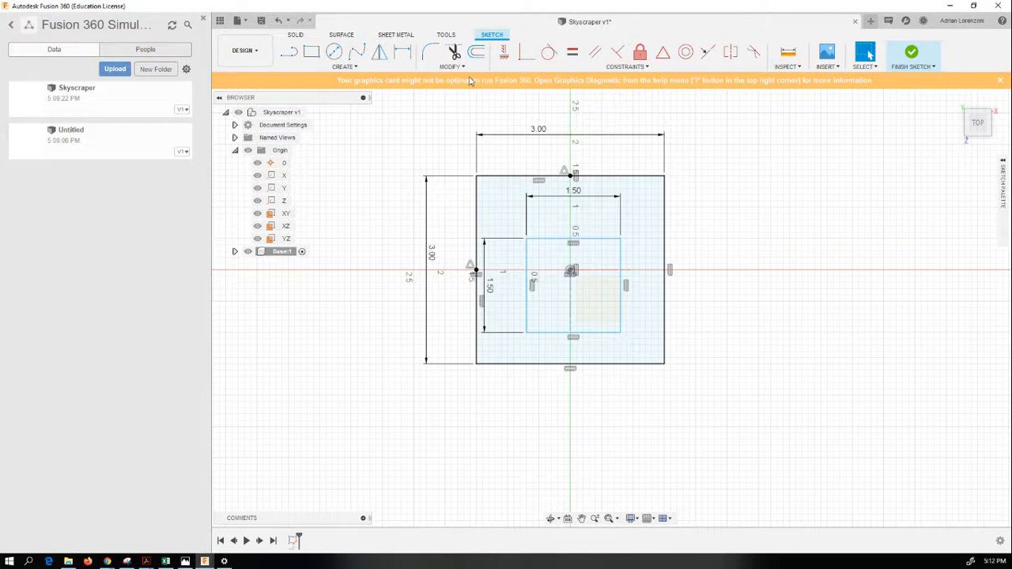
Step: Center the inner square on the origin with Horizontal/Vertical constraints to its upper and left edge midpoints, and finish the sketch
{"action": "left_click", "coordinate": [504, 52]}
{"action": "left_click", "coordinate": [574, 273]}
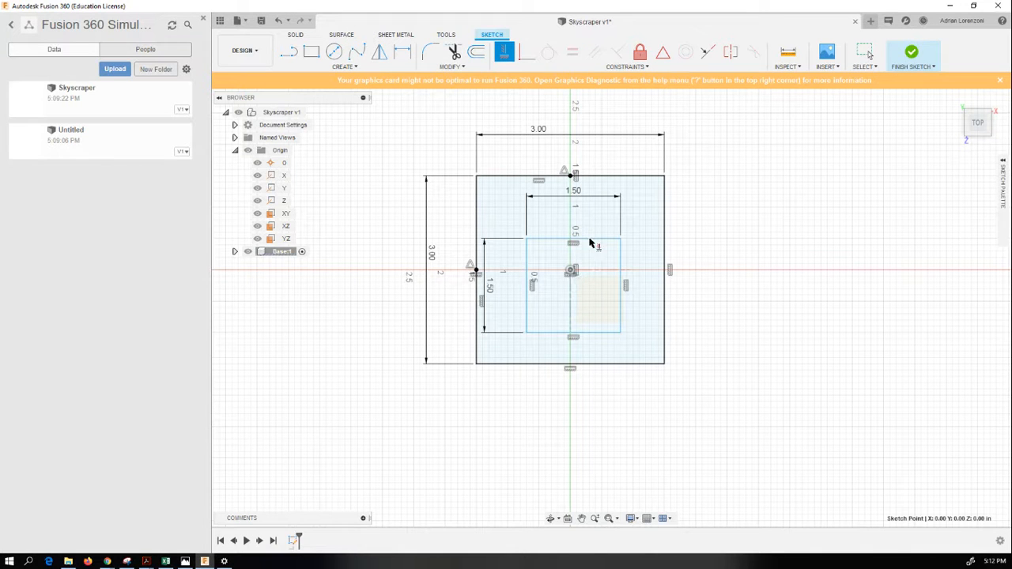
{"action": "left_click", "coordinate": [576, 239]}
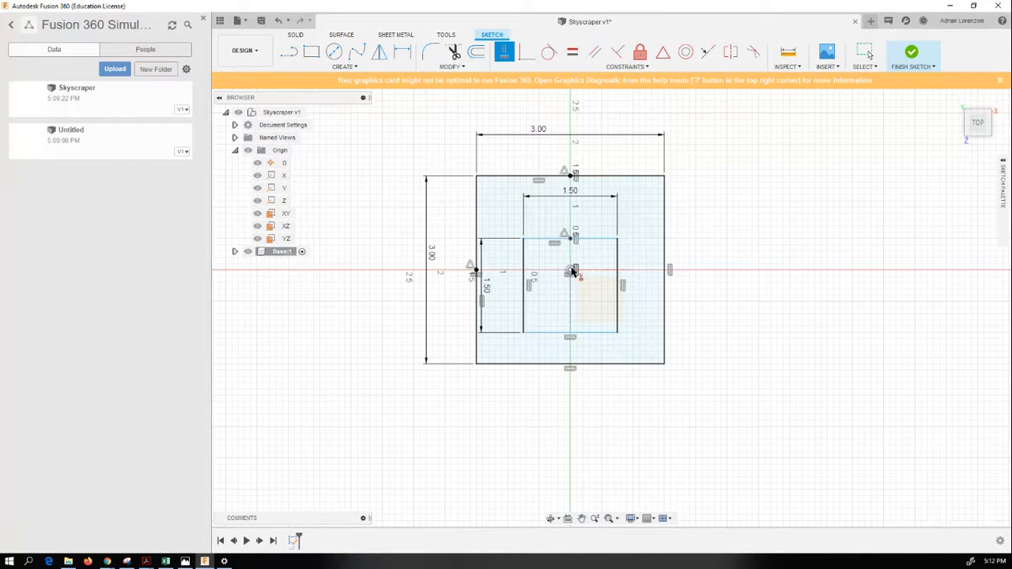
{"action": "left_click", "coordinate": [523, 287]}
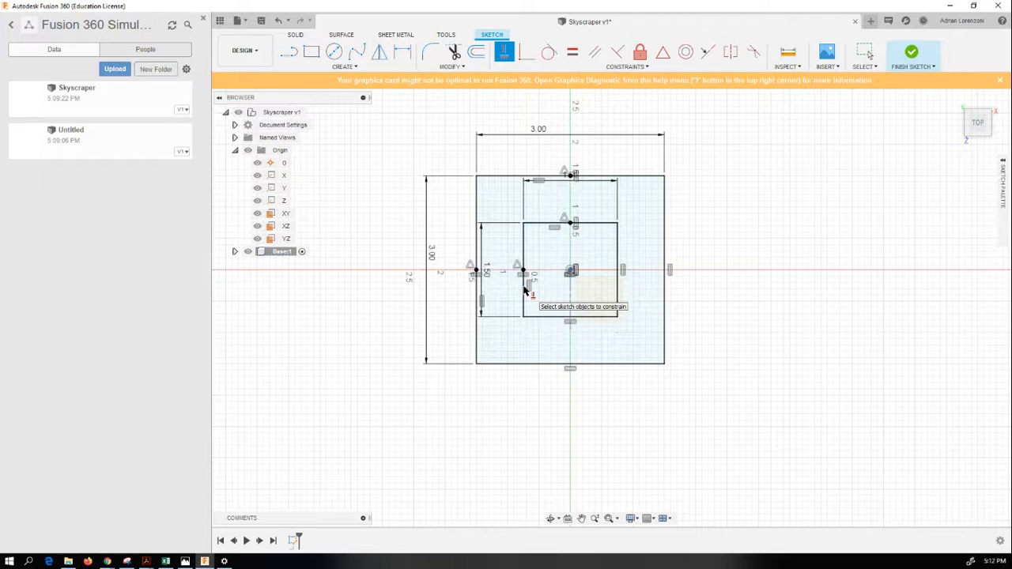
{"action": "left_click", "coordinate": [913, 54]}
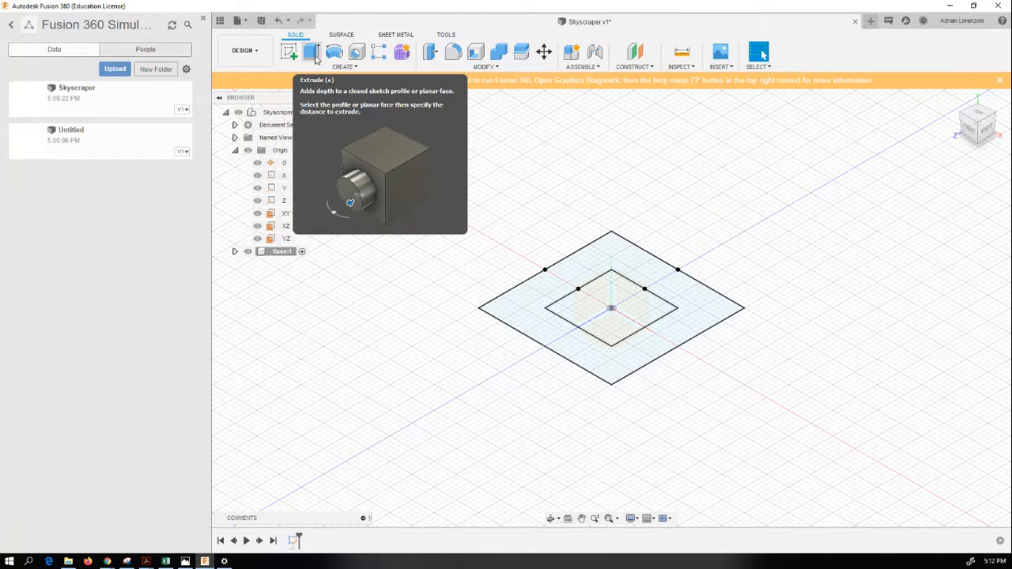
Step: Extrude the profile between the outer and inner squares by 1.5 in as a new body
{"action": "left_click", "coordinate": [577, 274]}
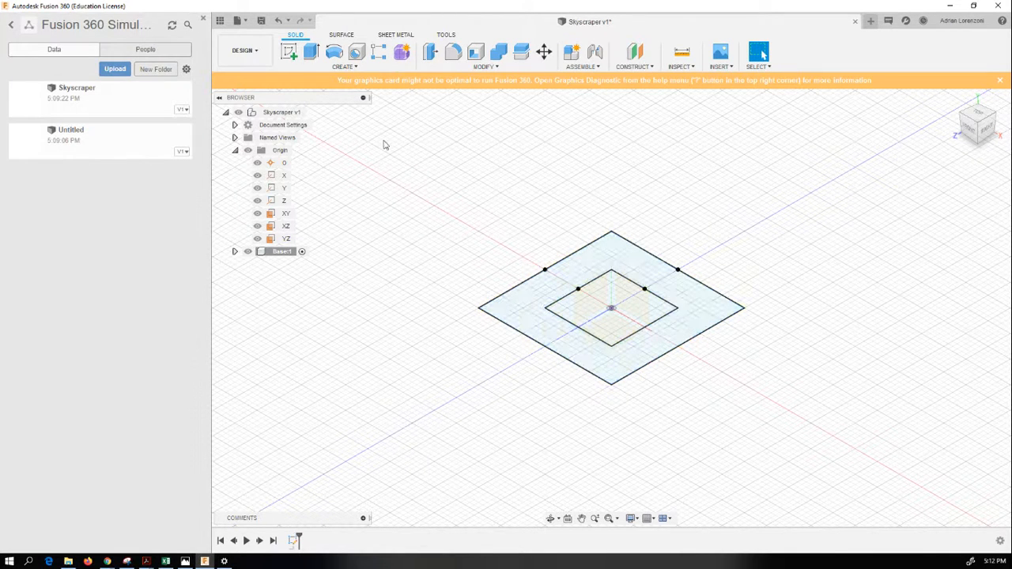
{"action": "left_click", "coordinate": [317, 56]}
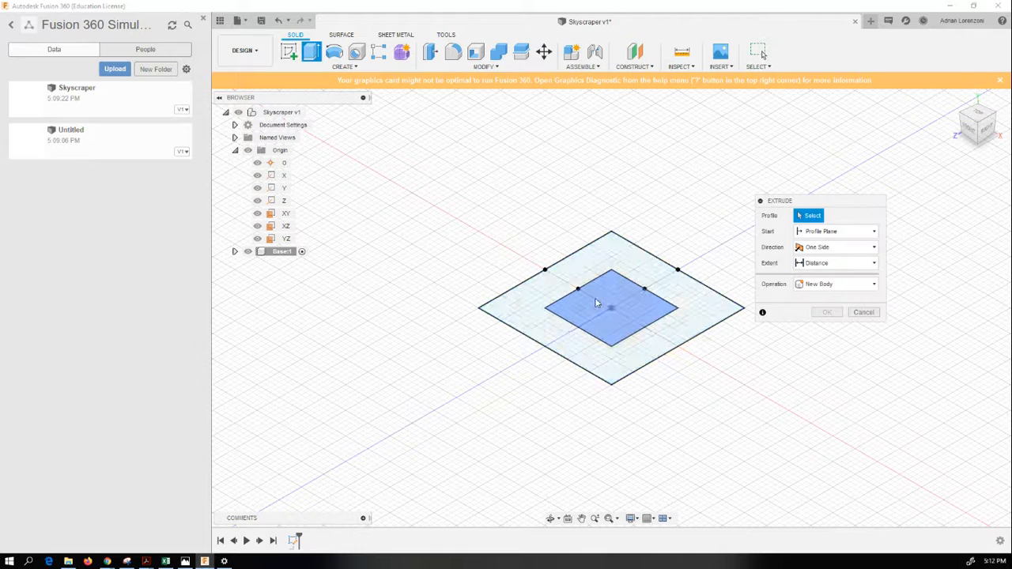
{"action": "left_click", "coordinate": [567, 289]}
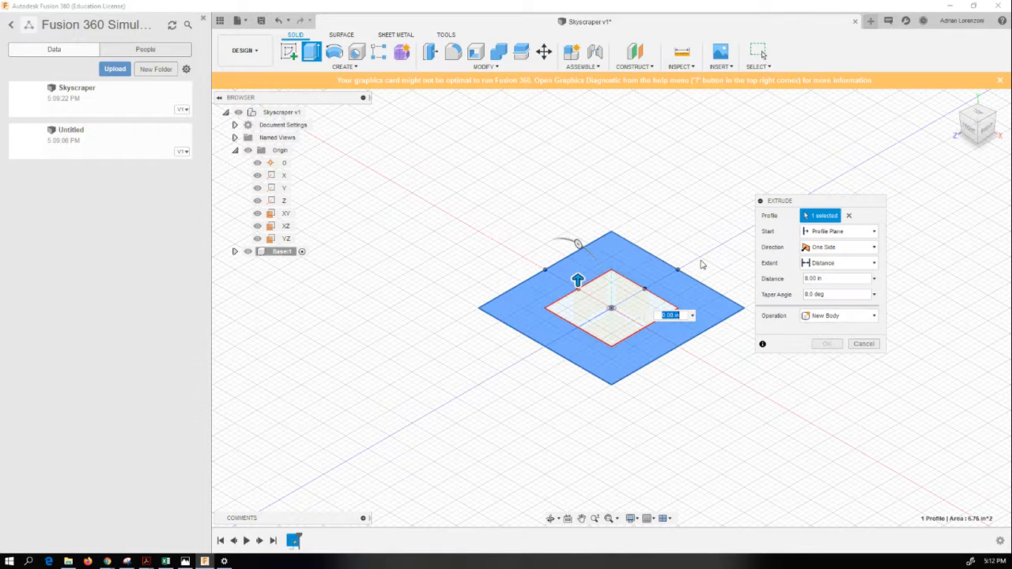
{"action": "left_click", "coordinate": [807, 278]}
{"action": "type", "text": "1.5"}
{"action": "key", "text": "Return"}
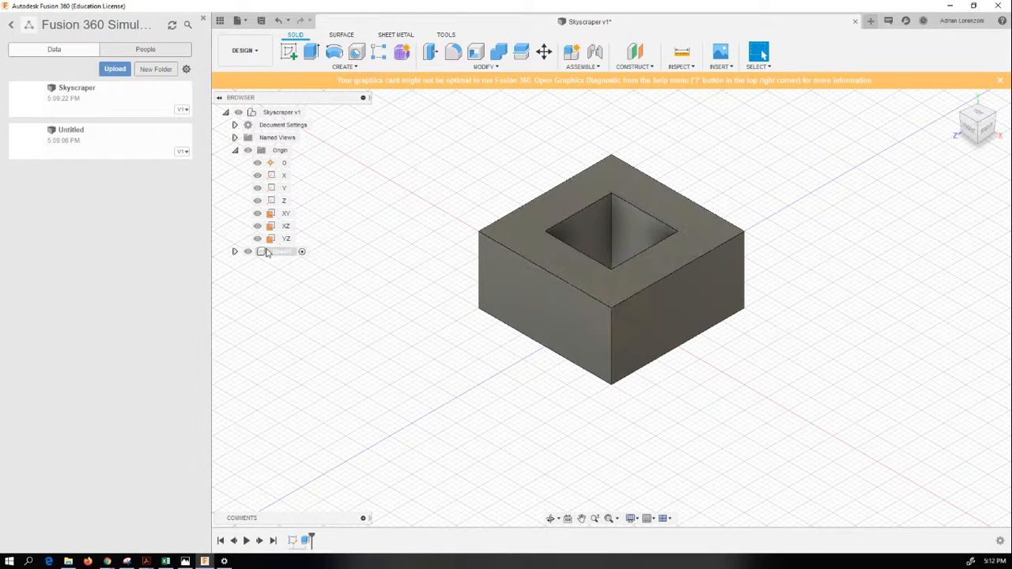
Step: Expand the Base component's sketches and reopen its sketch to review the dimensions, finishing it without edits
{"action": "left_click", "coordinate": [235, 251]}
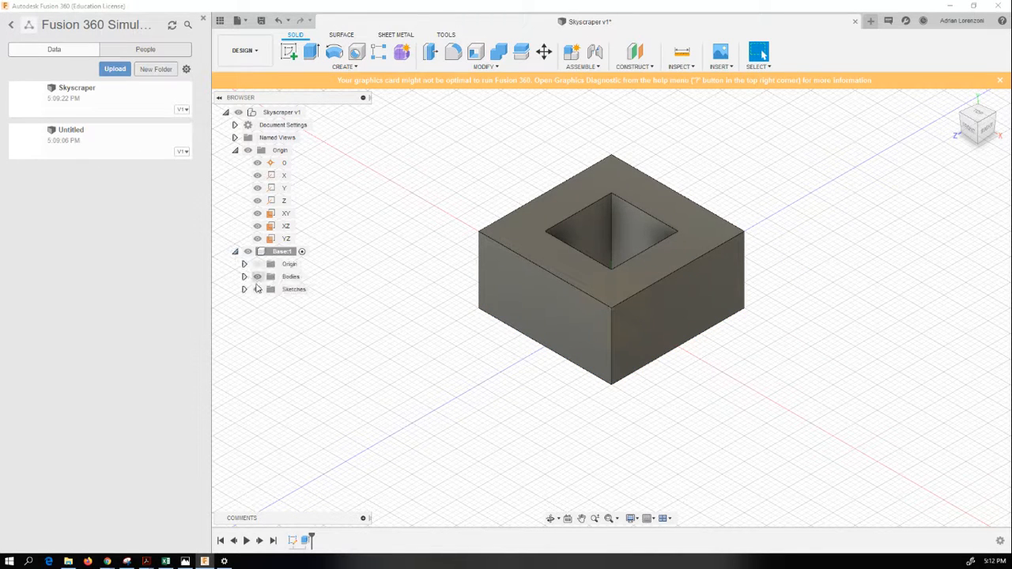
{"action": "left_click", "coordinate": [244, 290]}
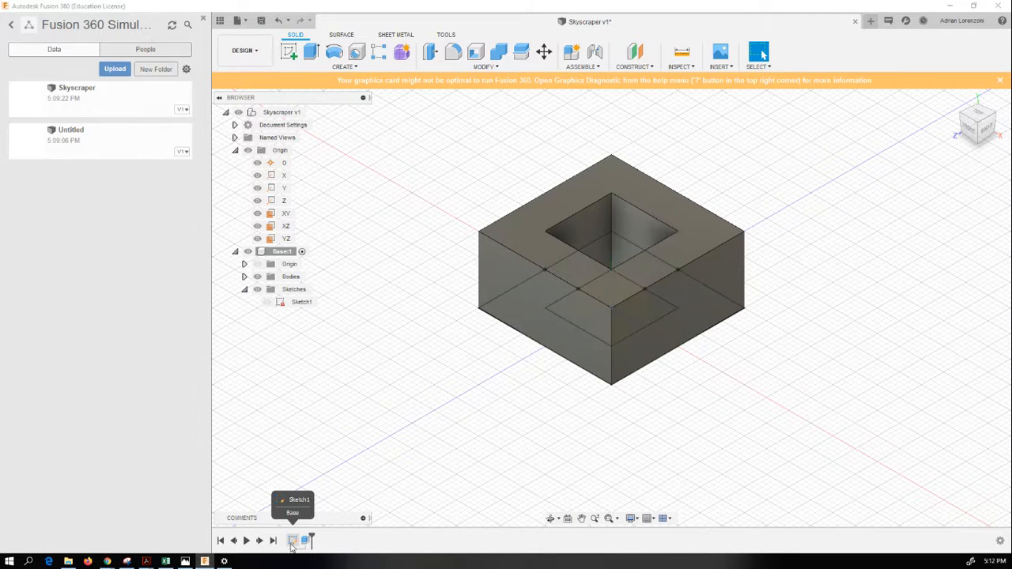
{"action": "double_click", "coordinate": [292, 544]}
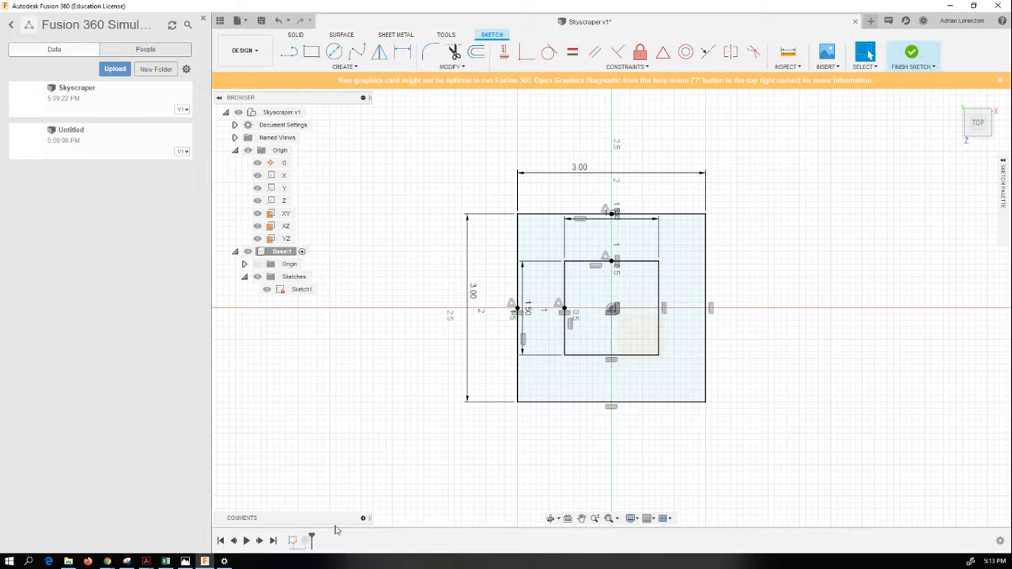
{"action": "left_click", "coordinate": [913, 53]}
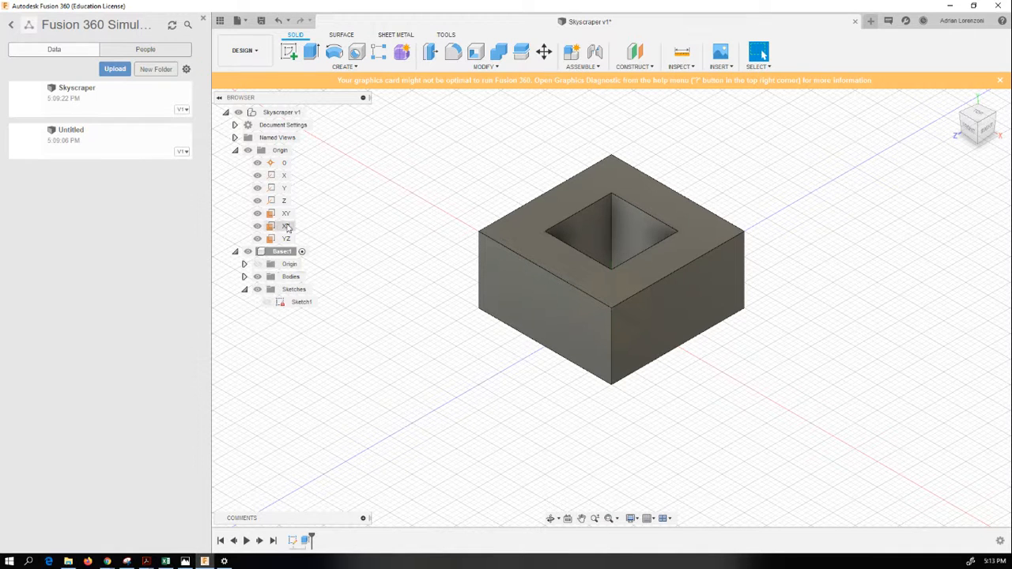
Step: Open the design parameters, expand those of the Base sketch, and rename parameter d5 as baseWidth
{"action": "left_click", "coordinate": [472, 67]}
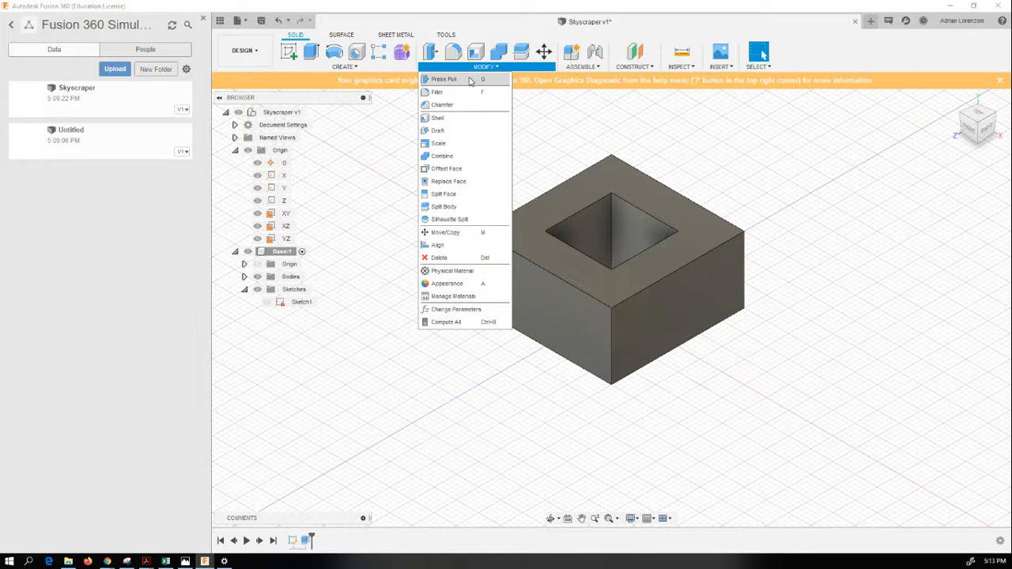
{"action": "left_click", "coordinate": [454, 310]}
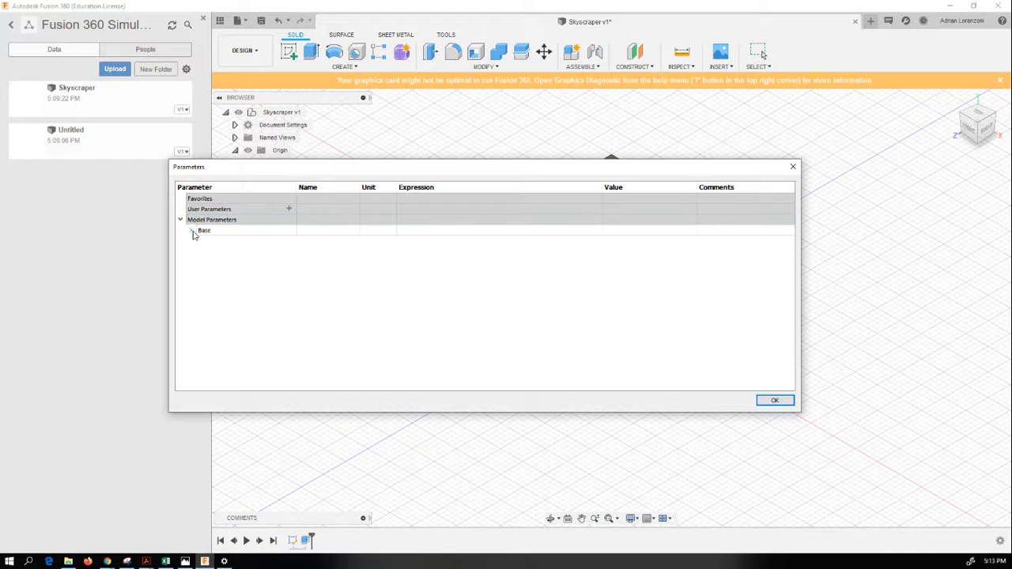
{"action": "left_click", "coordinate": [191, 231]}
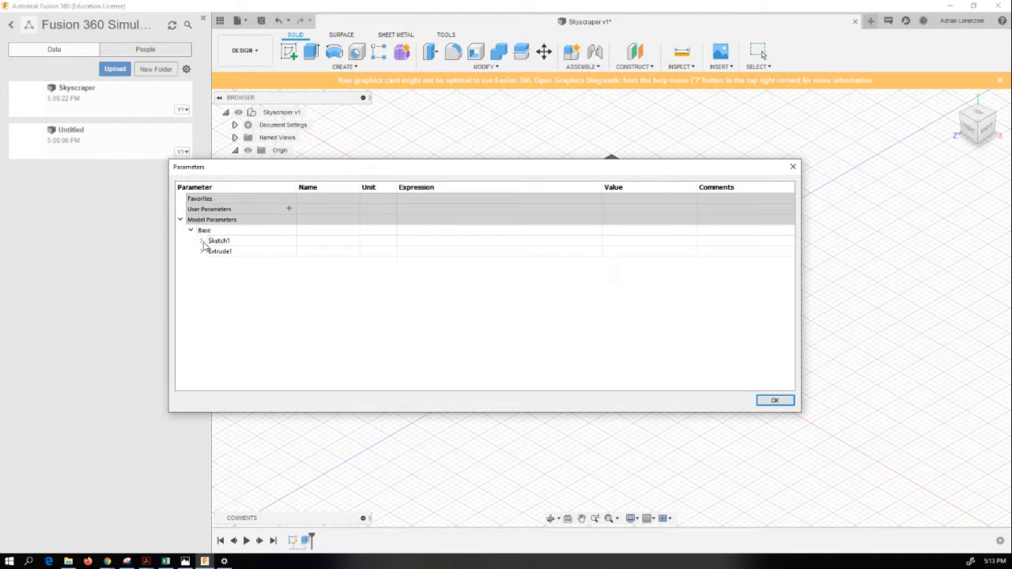
{"action": "left_click", "coordinate": [202, 241]}
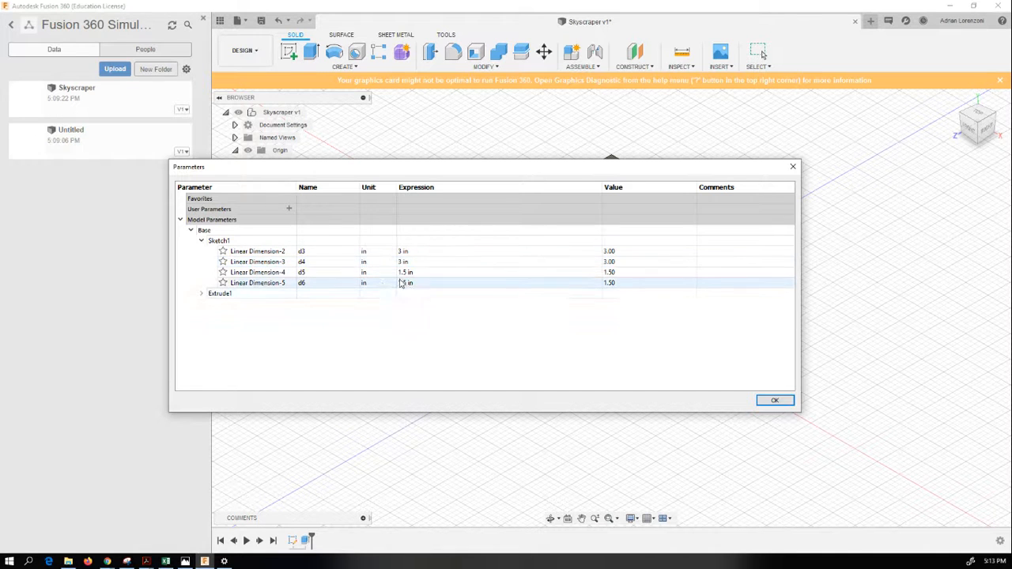
{"action": "double_click", "coordinate": [326, 283]}
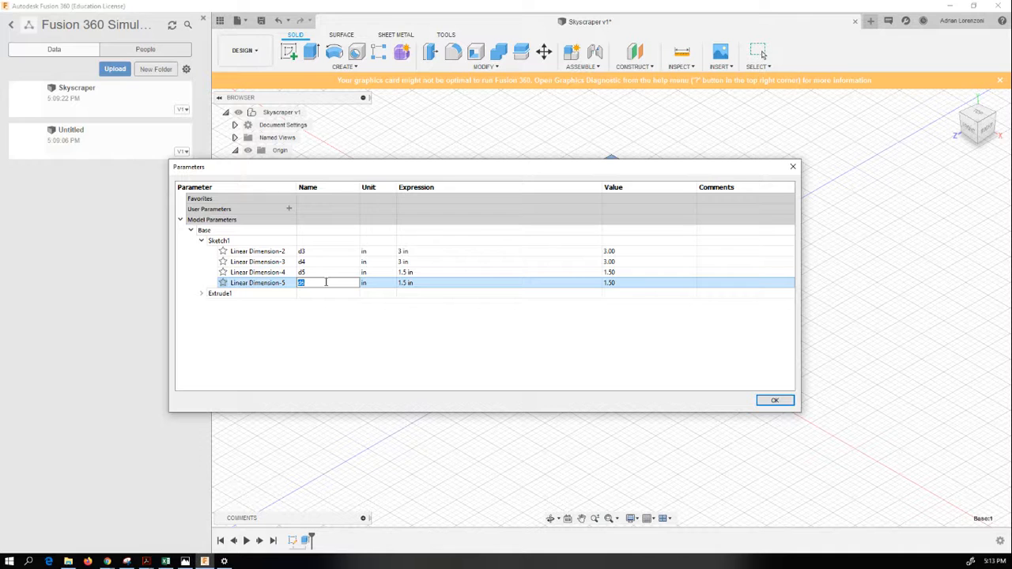
{"action": "double_click", "coordinate": [320, 272]}
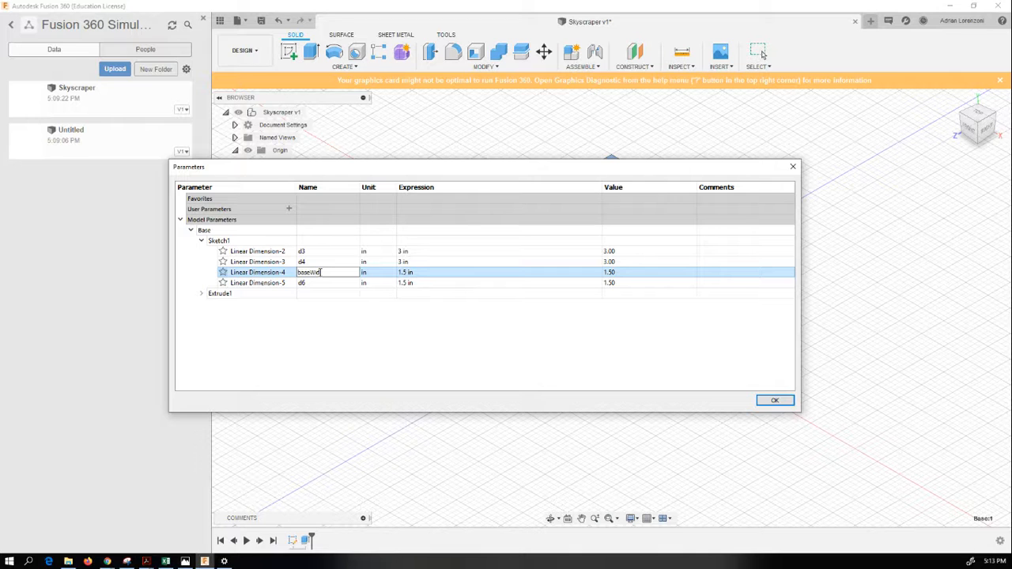
{"action": "key", "text": "Return"}
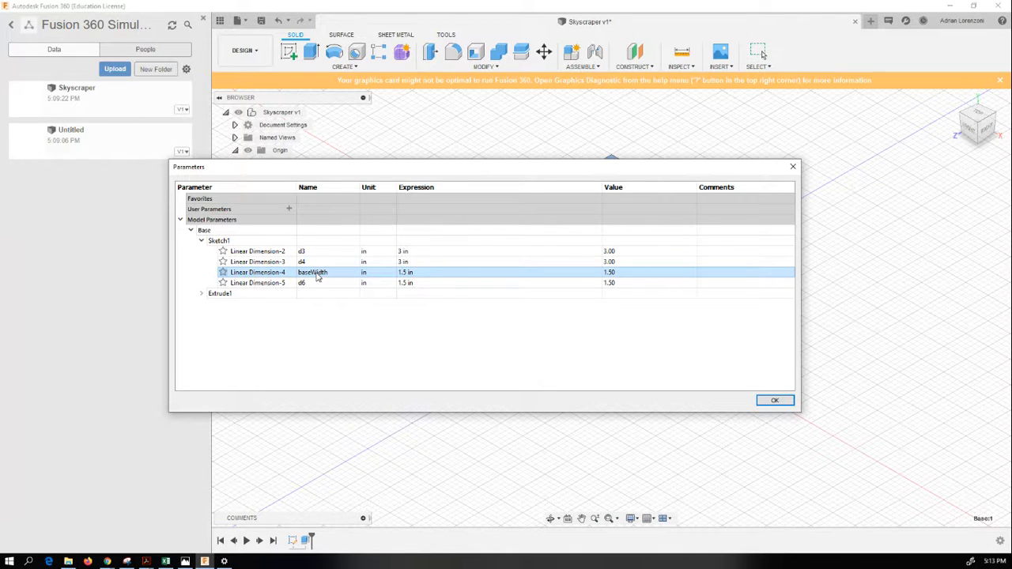
Step: Set the Base sketch parameter d6 to baseWidth, and both d3 and d4 to baseWidth*2
{"action": "left_click", "coordinate": [406, 283]}
{"action": "type", "text": "baseWidth"}
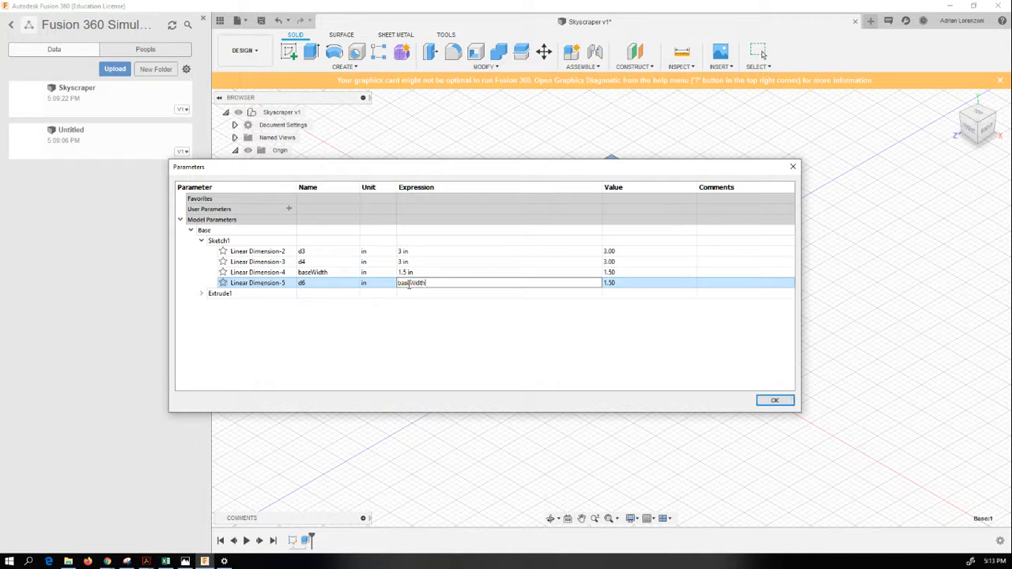
{"action": "key", "text": "Return"}
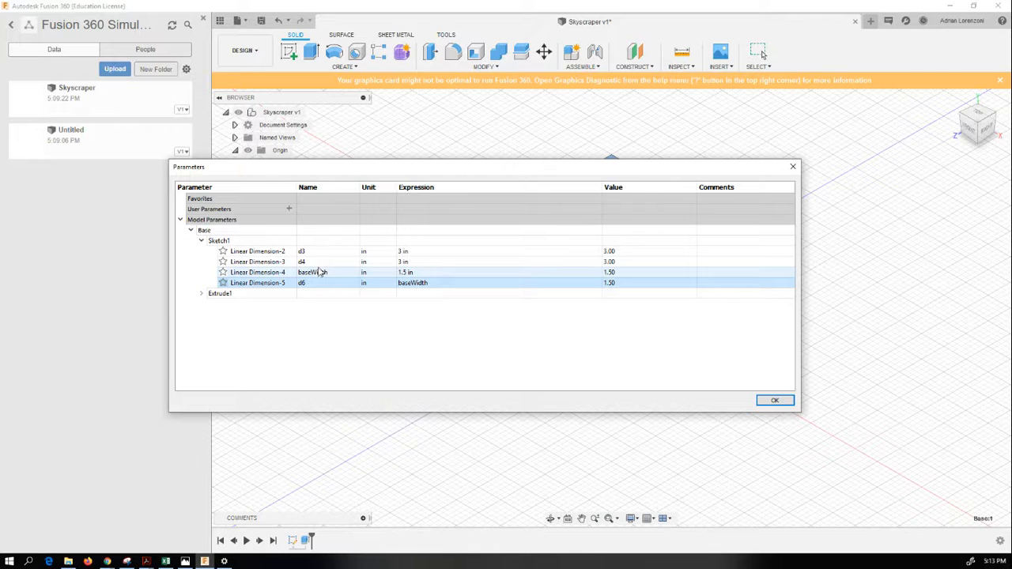
{"action": "left_click", "coordinate": [417, 252]}
{"action": "type", "text": "baseWidth*2"}
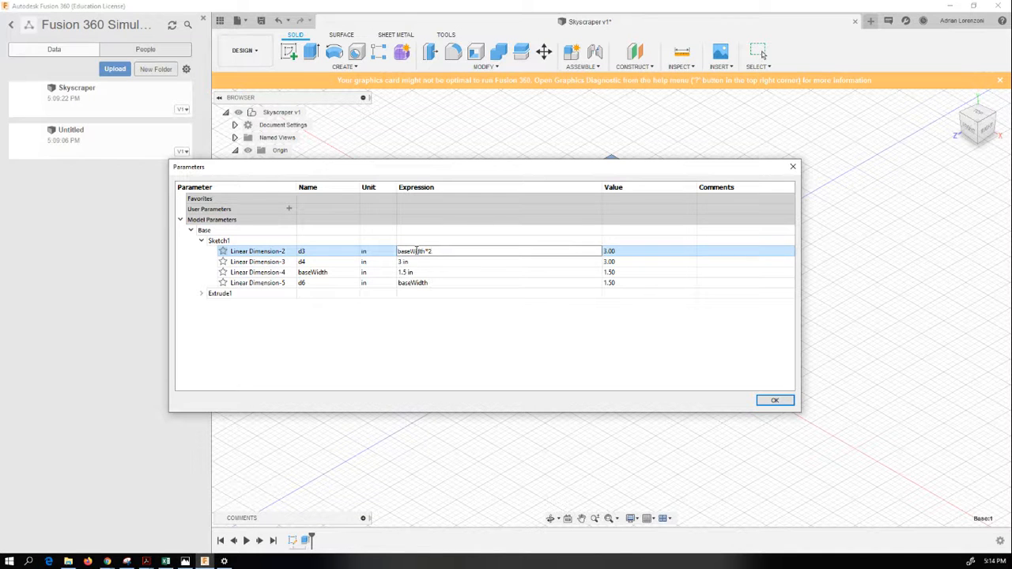
{"action": "left_click", "coordinate": [415, 261]}
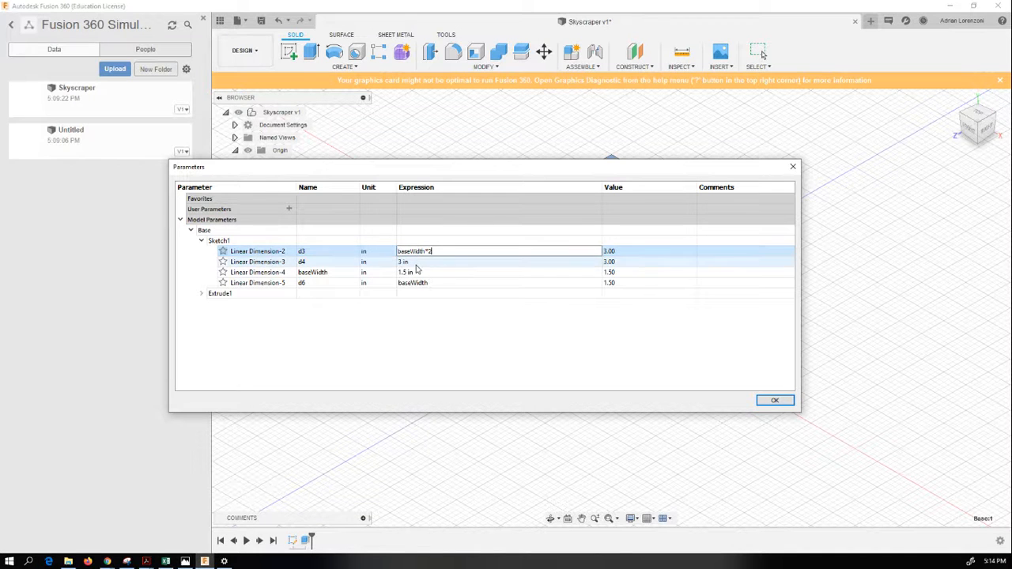
{"action": "type", "text": "baseWidth*2"}
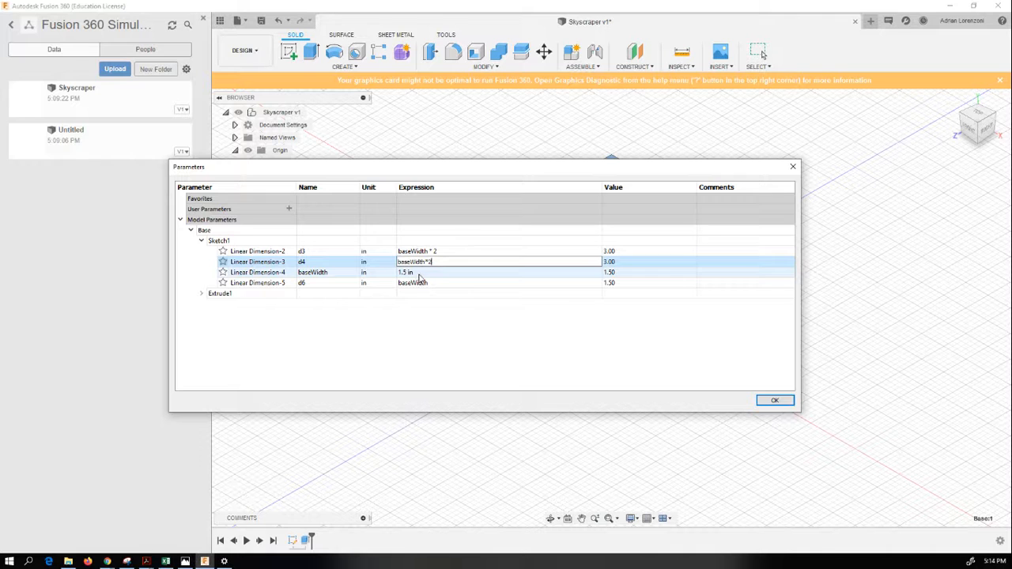
Step: Set the baseWidth parameter to 3 in and accept the parameter changes
{"action": "left_click", "coordinate": [419, 273]}
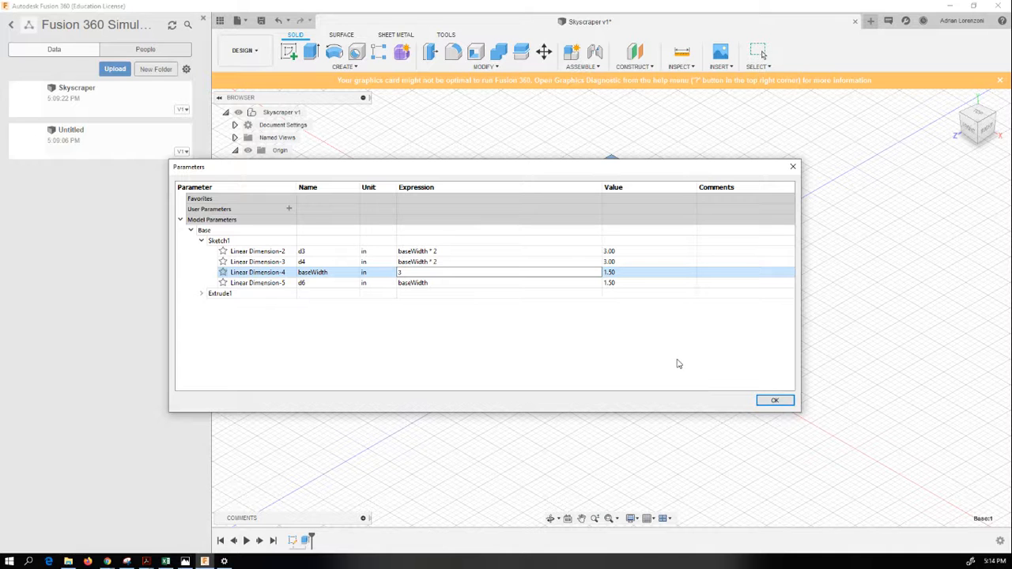
{"action": "key", "text": "Return"}
{"action": "left_click", "coordinate": [775, 401]}
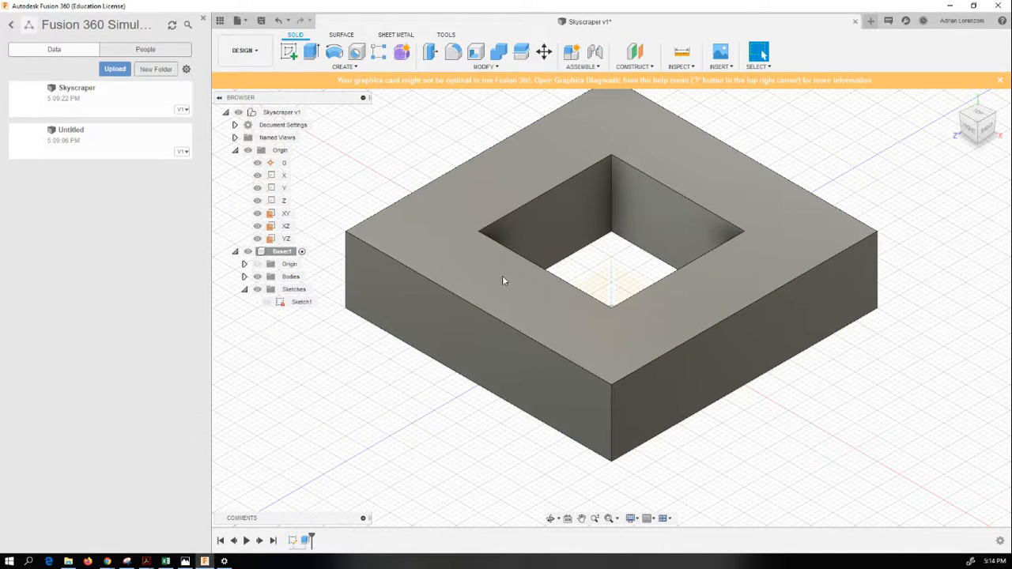
Step: Reopen the design parameters and set baseWidth to 1.5 in
{"action": "left_click", "coordinate": [484, 67]}
{"action": "left_click", "coordinate": [456, 310]}
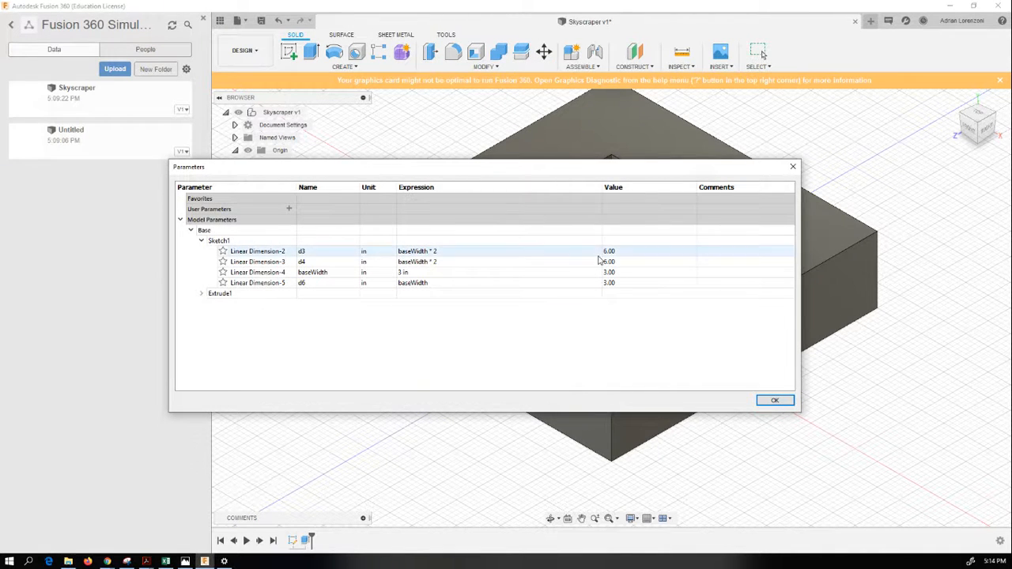
{"action": "left_click", "coordinate": [466, 272]}
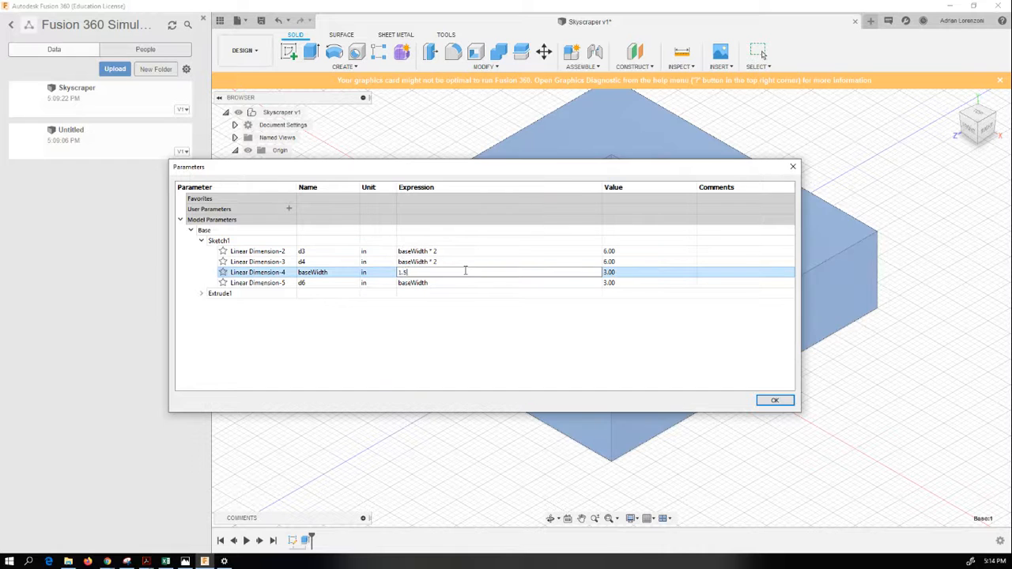
{"action": "left_click", "coordinate": [775, 403]}
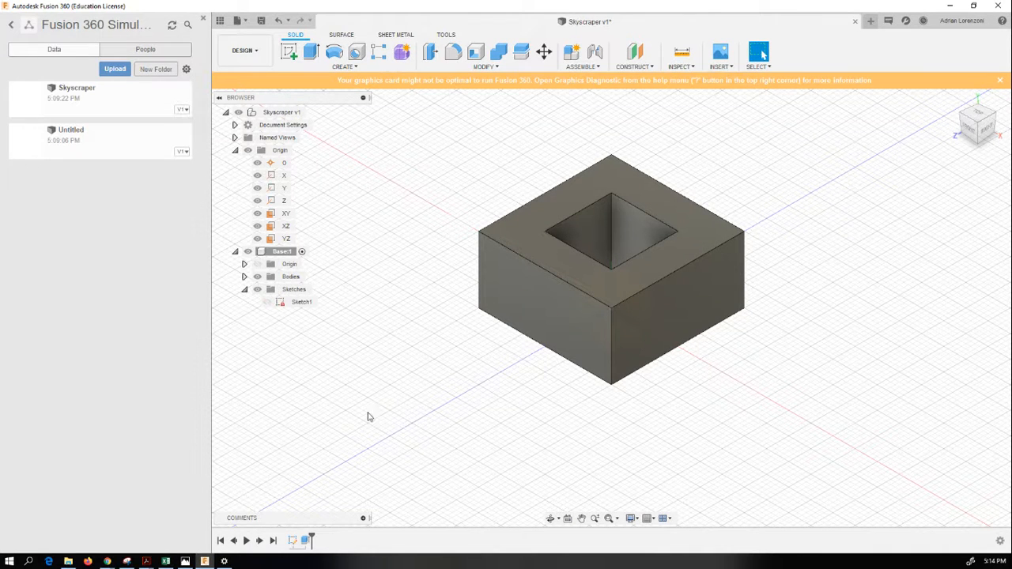
Step: Edit the Base sketch, set the inner square's width dimension to 2 in, and finish the sketch
{"action": "double_click", "coordinate": [293, 543]}
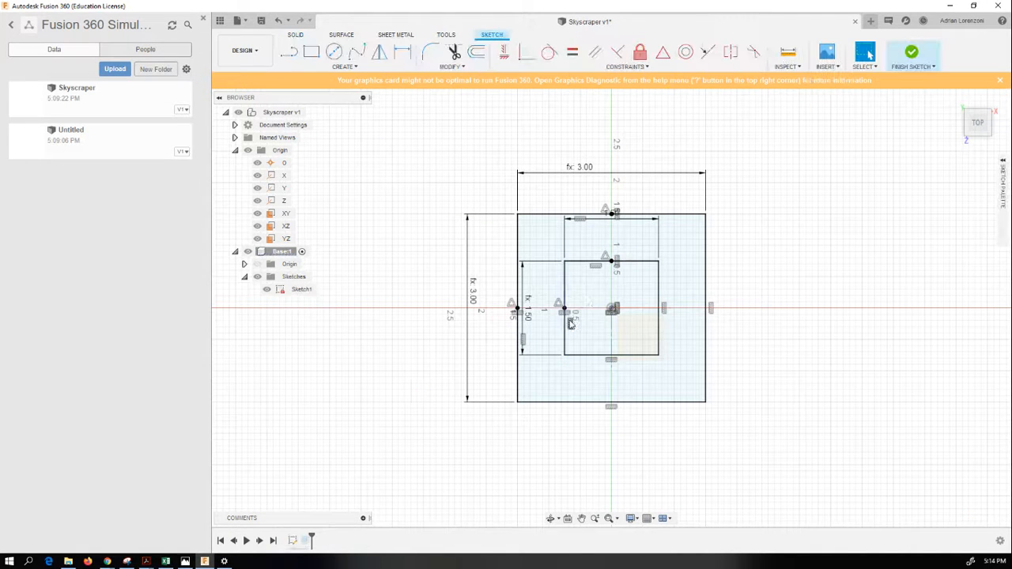
{"action": "scroll", "coordinate": [589, 245], "scroll_direction": "up", "scroll_amount": 3}
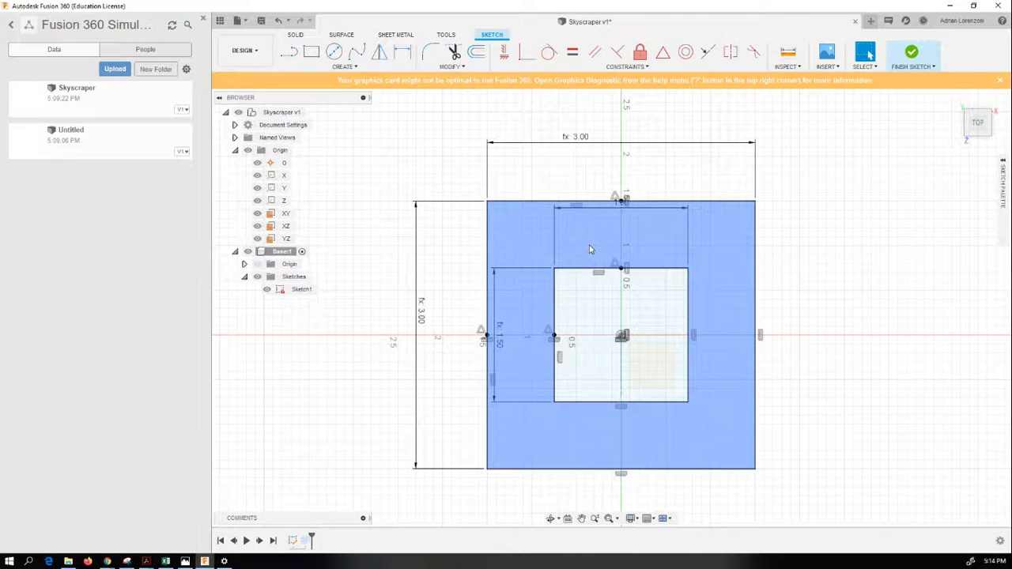
{"action": "double_click", "coordinate": [622, 204]}
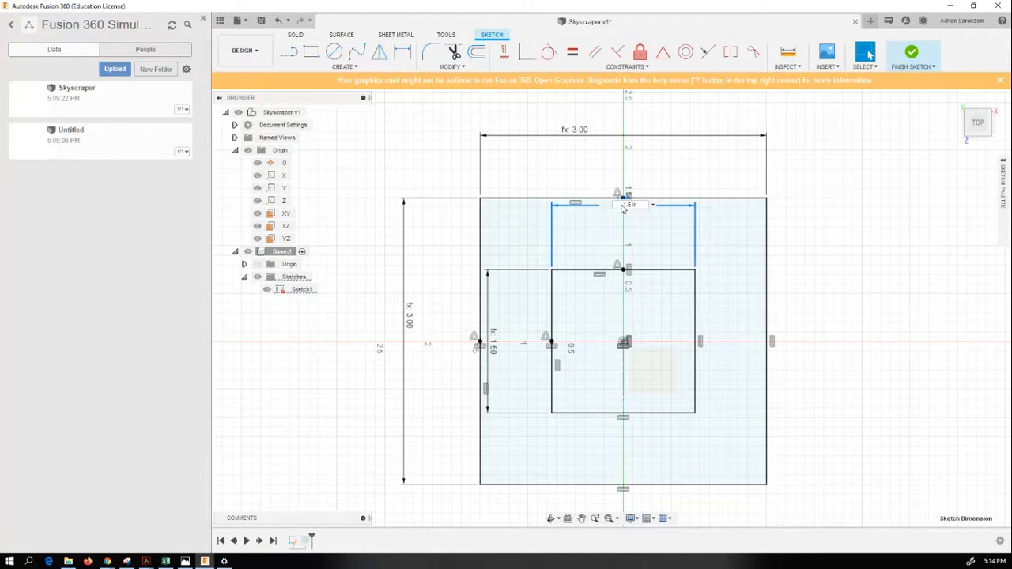
{"action": "type", "text": "2"}
{"action": "key", "text": "Return"}
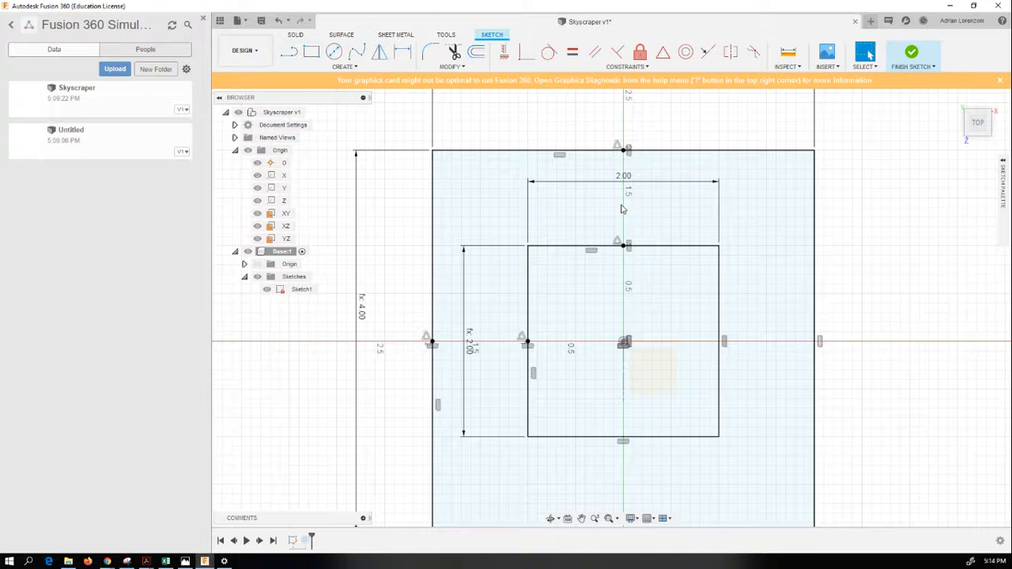
{"action": "left_click", "coordinate": [911, 52]}
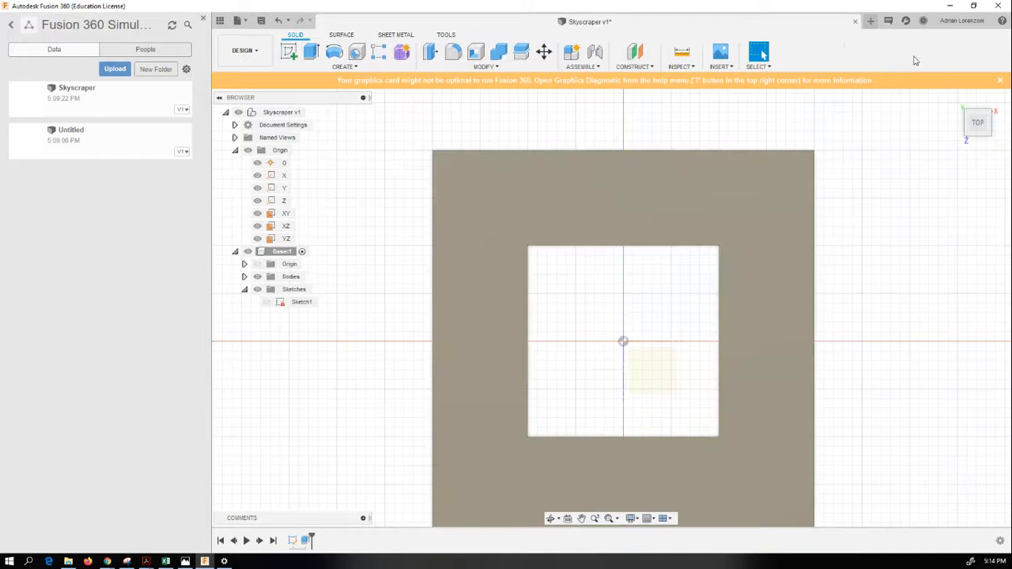
Step: Edit the Base extrusion so that its distance is driven by the baseWidth parameter
{"action": "left_click", "coordinate": [979, 112]}
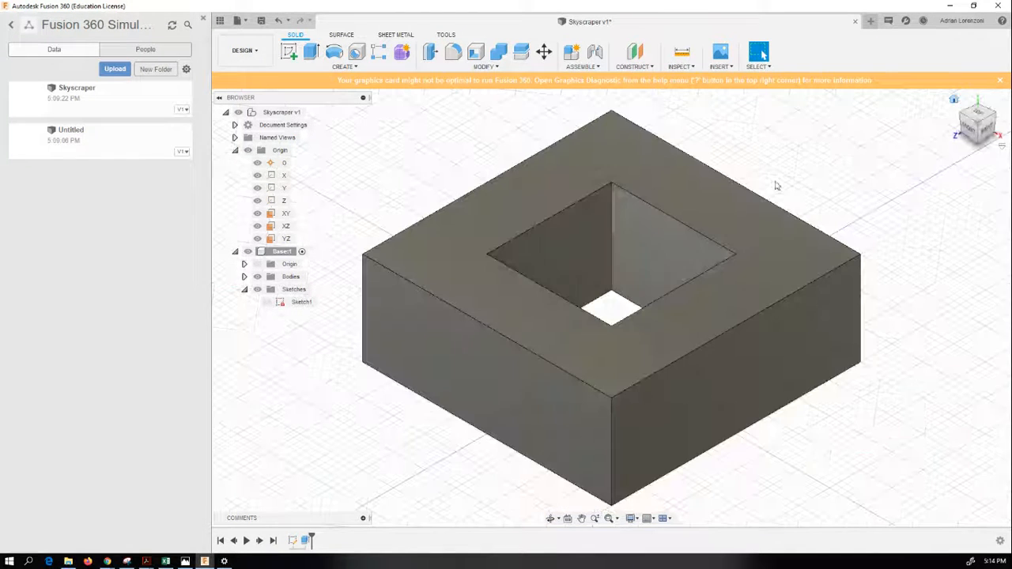
{"action": "double_click", "coordinate": [307, 541]}
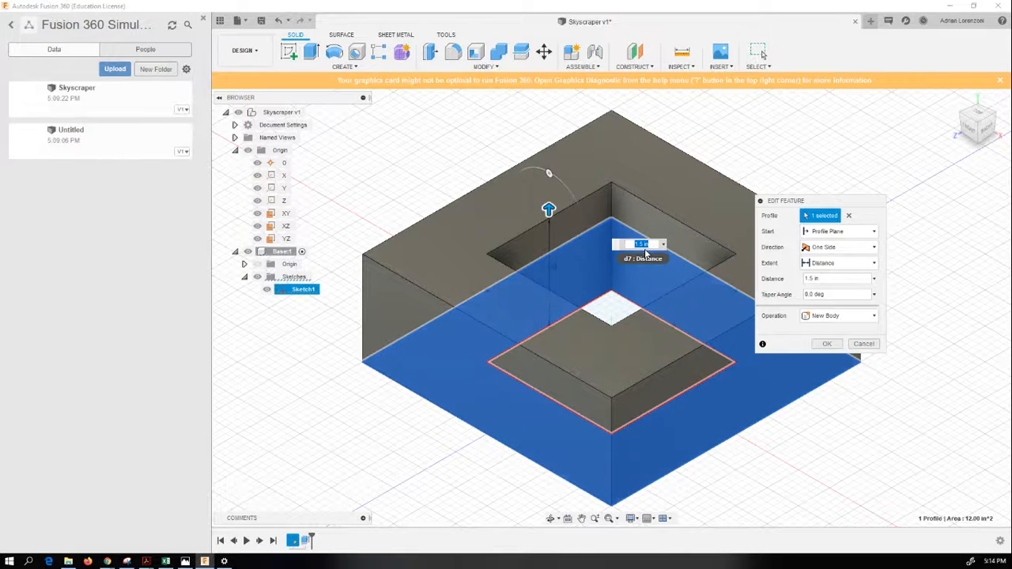
{"action": "type", "text": "baseWidth/2"}
{"action": "key", "text": "Return"}
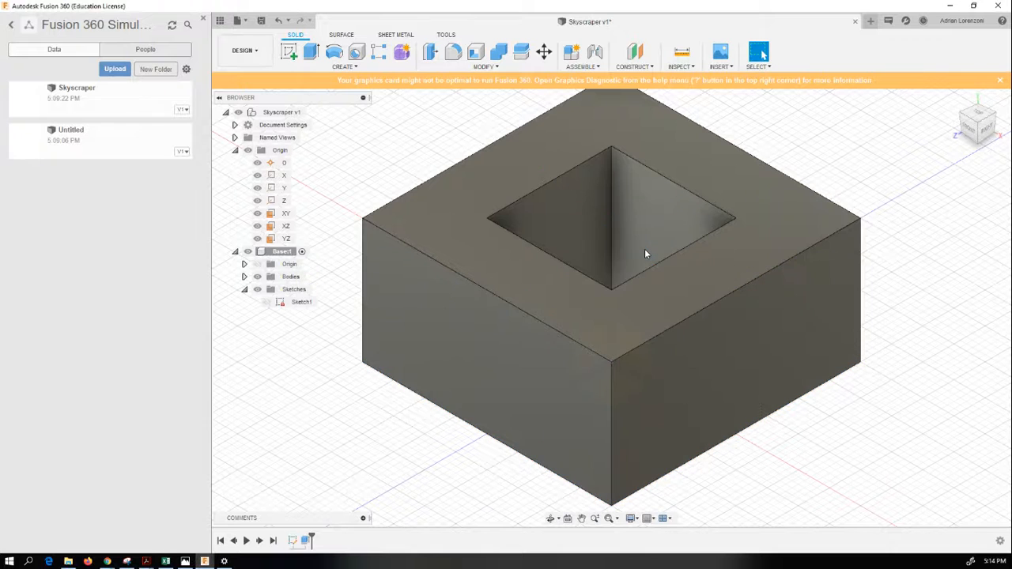
Step: Reopen the Base sketch, set the inner square's width dimension to 1.5 in, and finish the sketch
{"action": "double_click", "coordinate": [292, 543]}
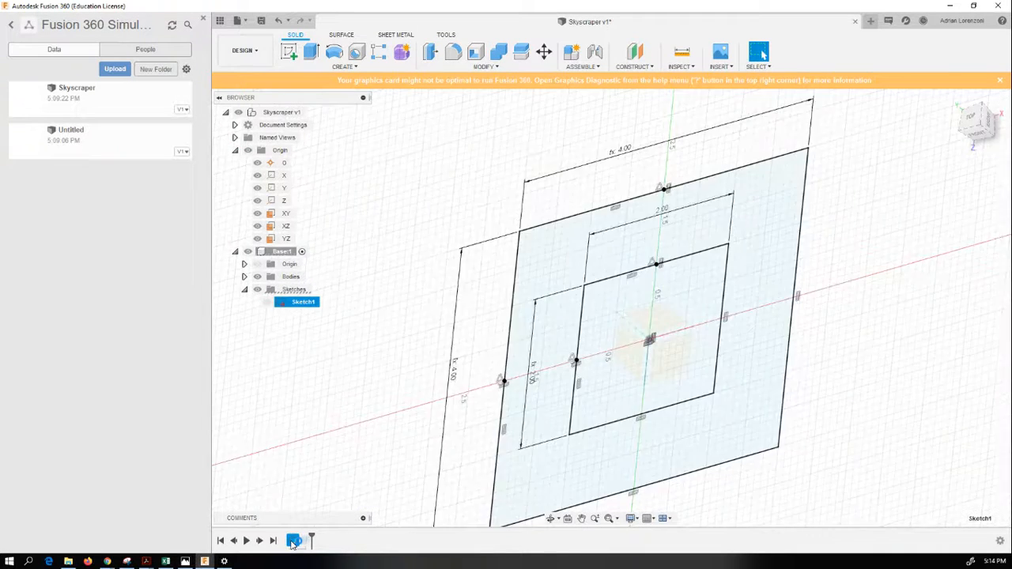
{"action": "double_click", "coordinate": [610, 157]}
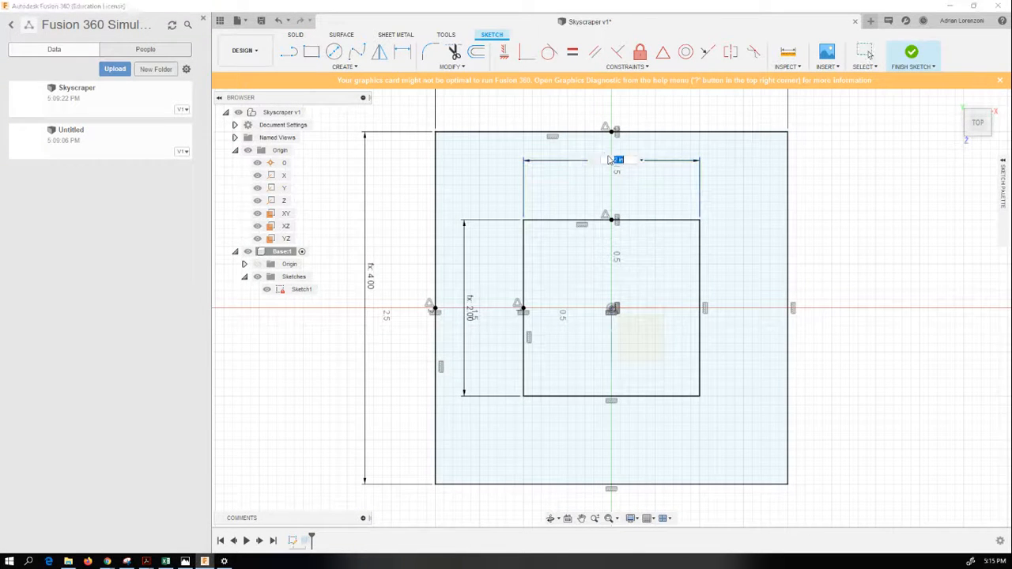
{"action": "key", "text": "Return"}
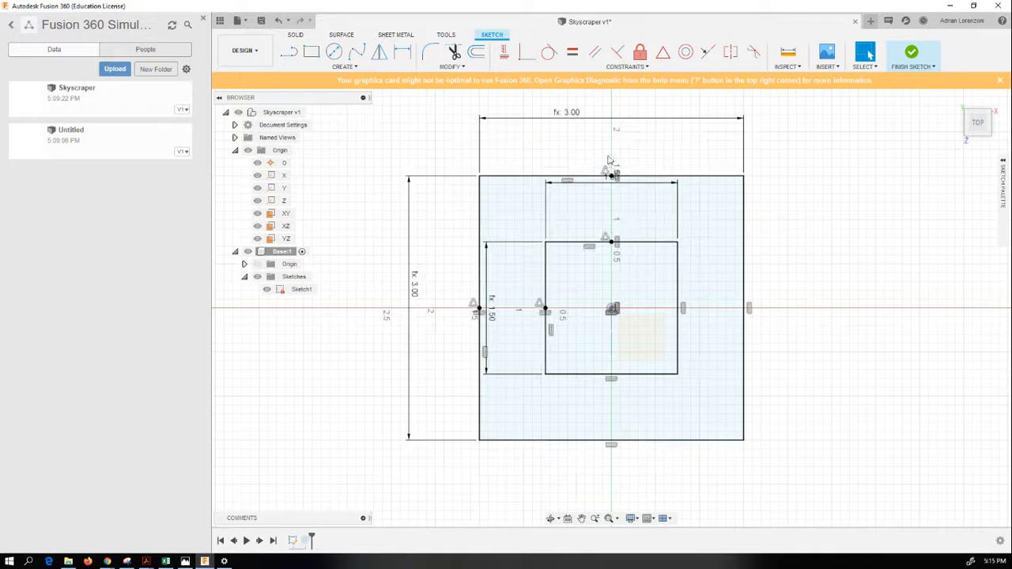
{"action": "left_click", "coordinate": [916, 56]}
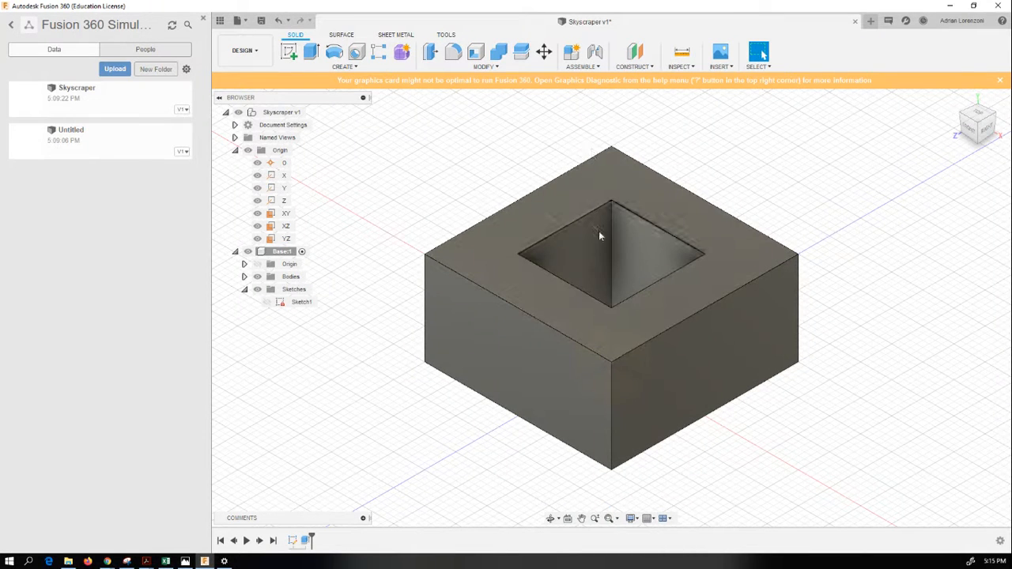
Step: Save the Skyscraper design as a new version with the description User Saved
{"action": "left_click", "coordinate": [261, 21]}
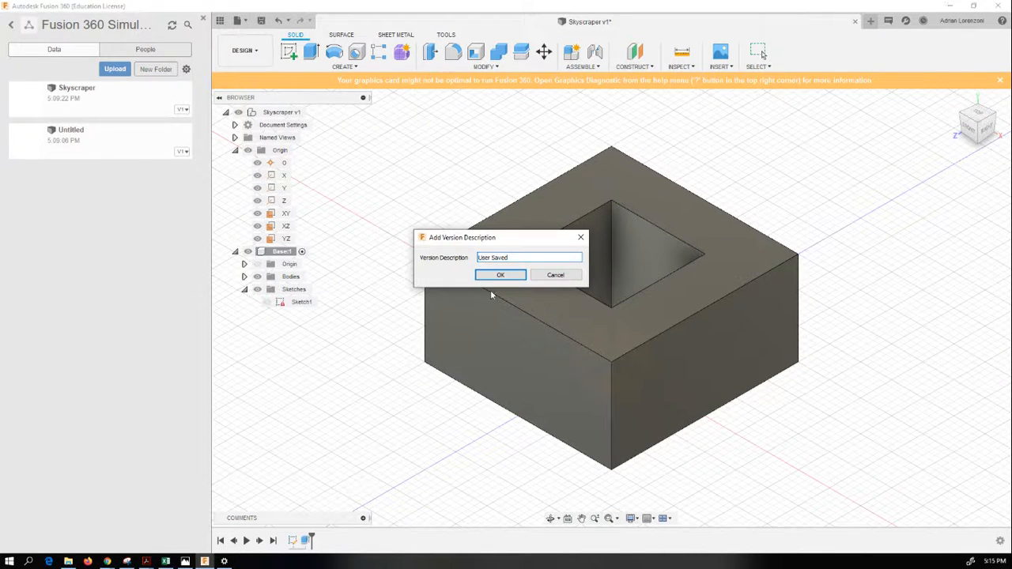
{"action": "left_click", "coordinate": [500, 274]}
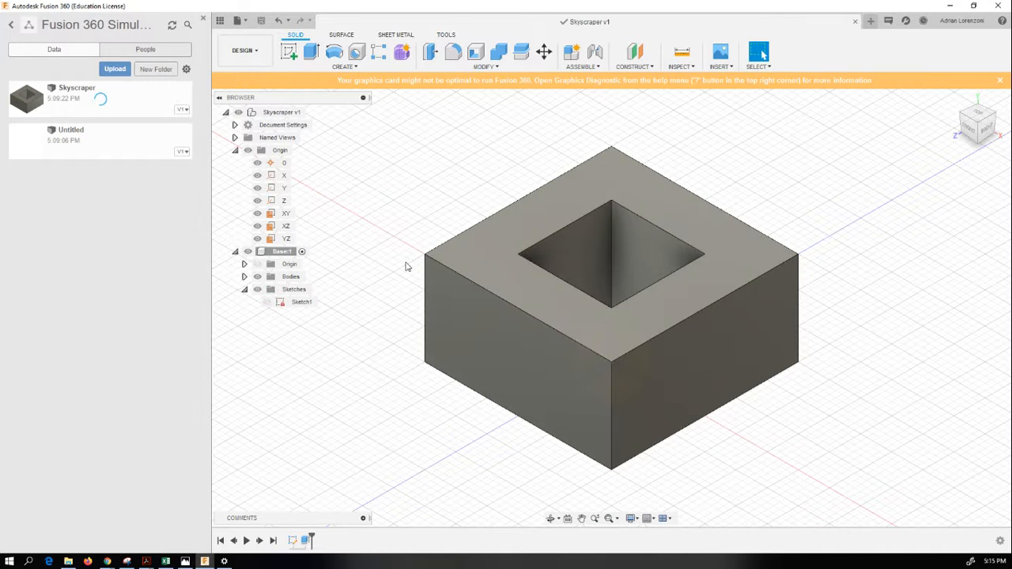